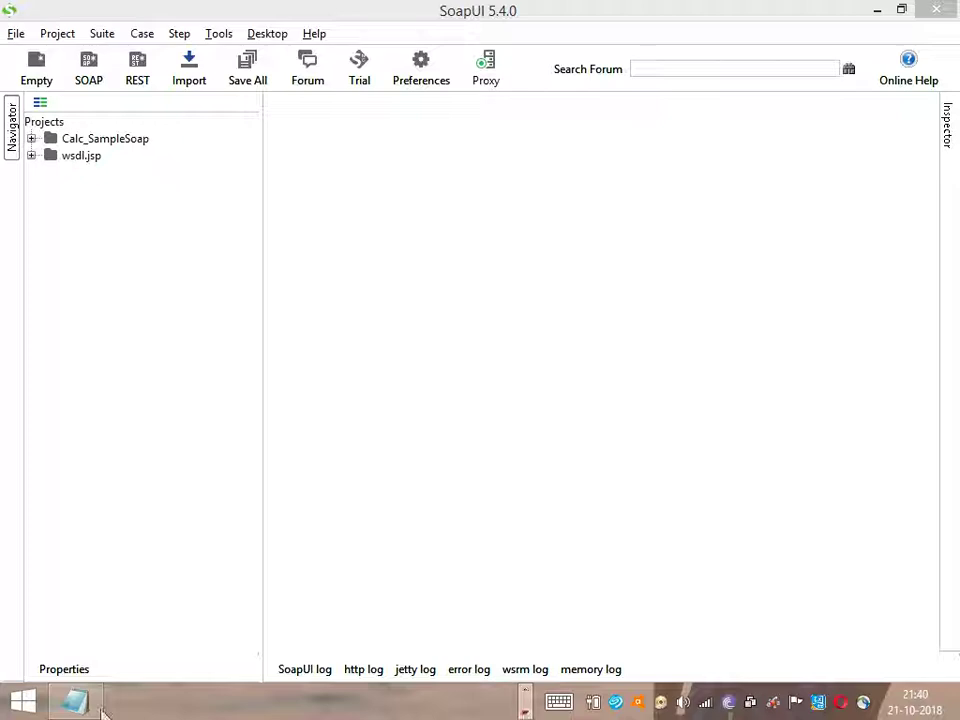
Check the calculator WSDL address in the Notepad notes, and put the notes away.
click(75, 700)
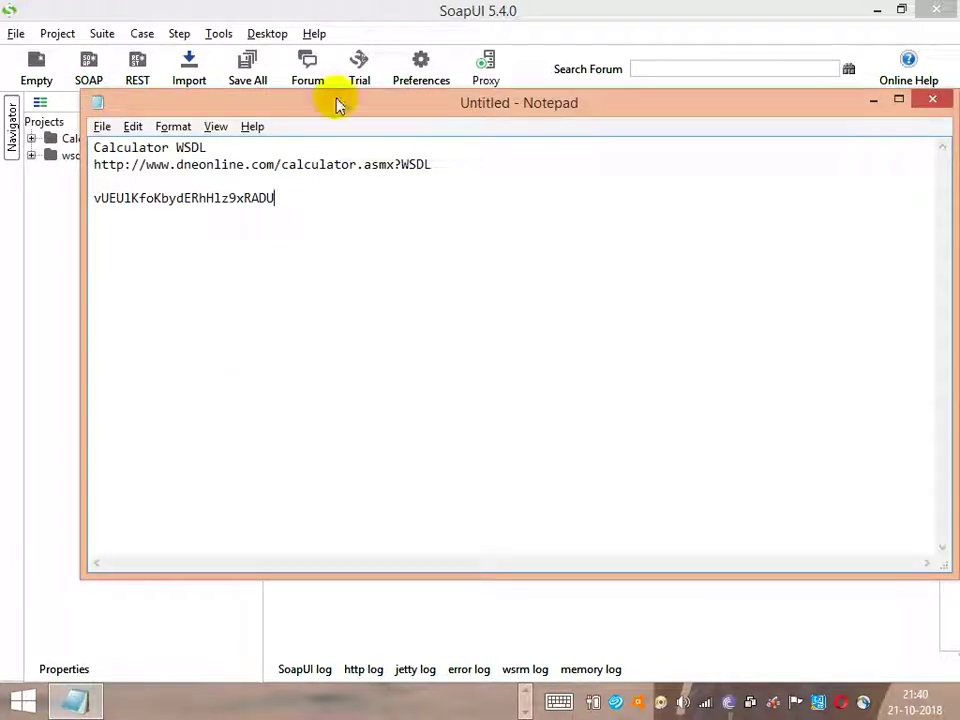
click(440, 168)
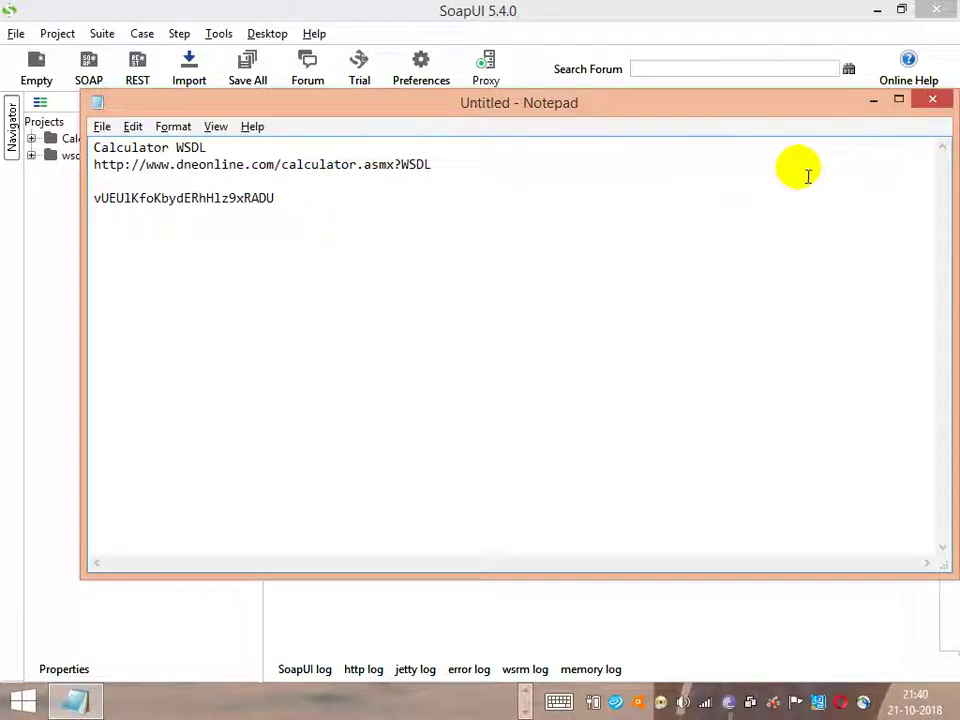
click(873, 104)
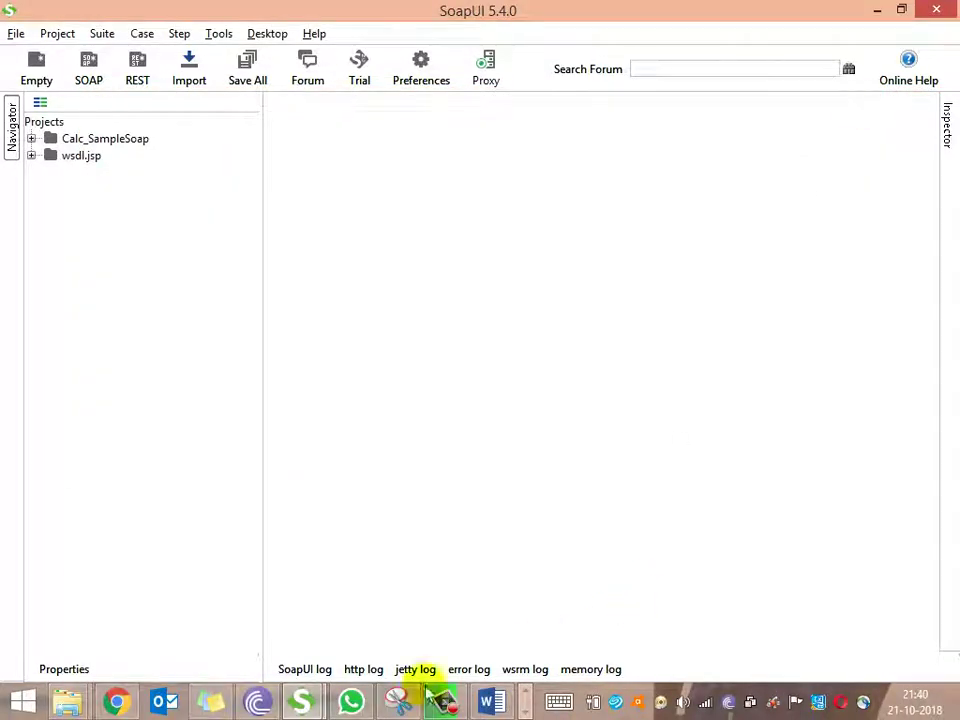
Switch to Chrome and search Google for "calculator wsdl" in a new tab.
click(120, 703)
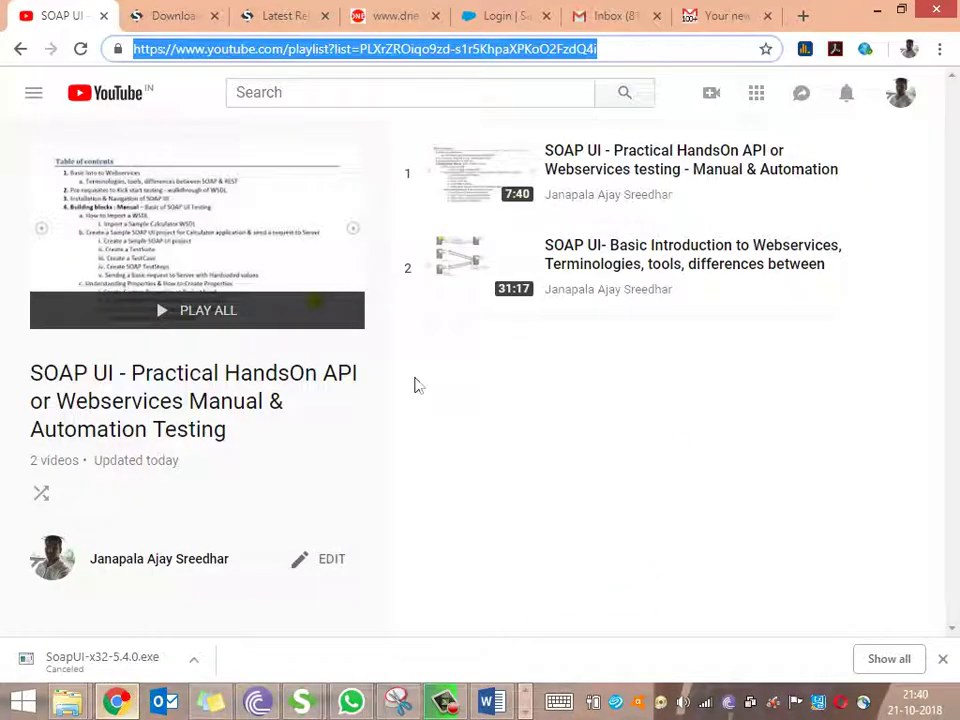
click(806, 16)
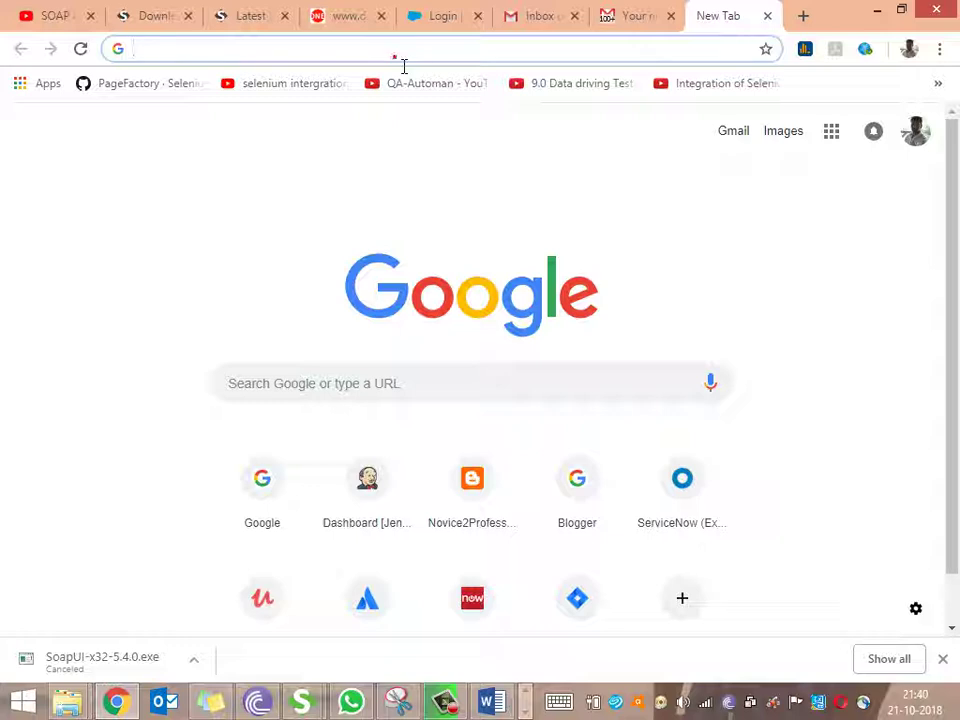
text(calculator)
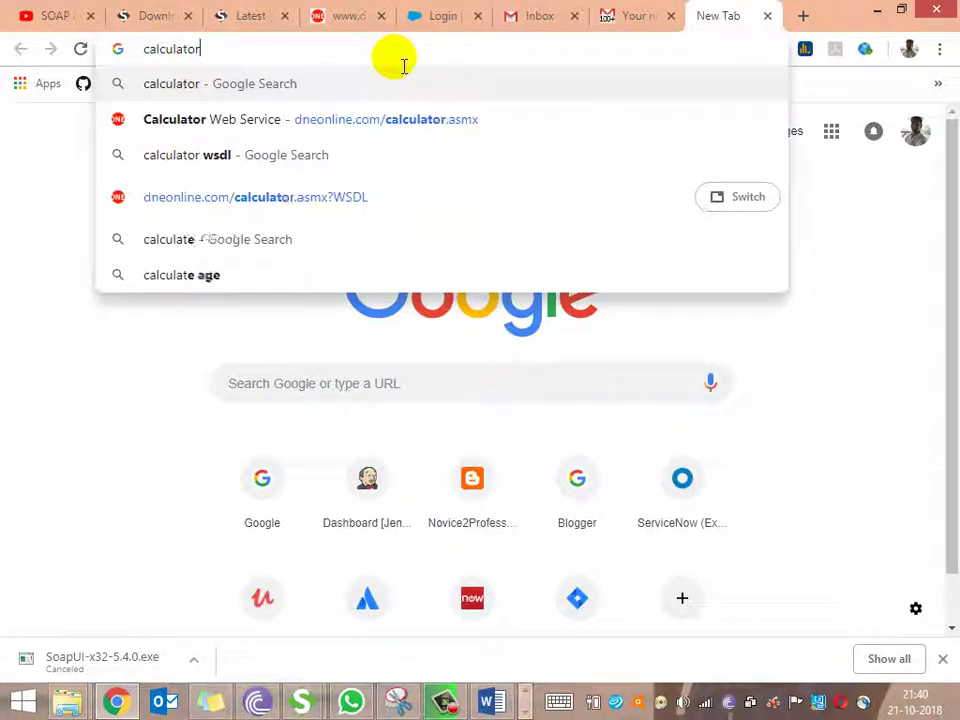
key(Down)
key(Down)
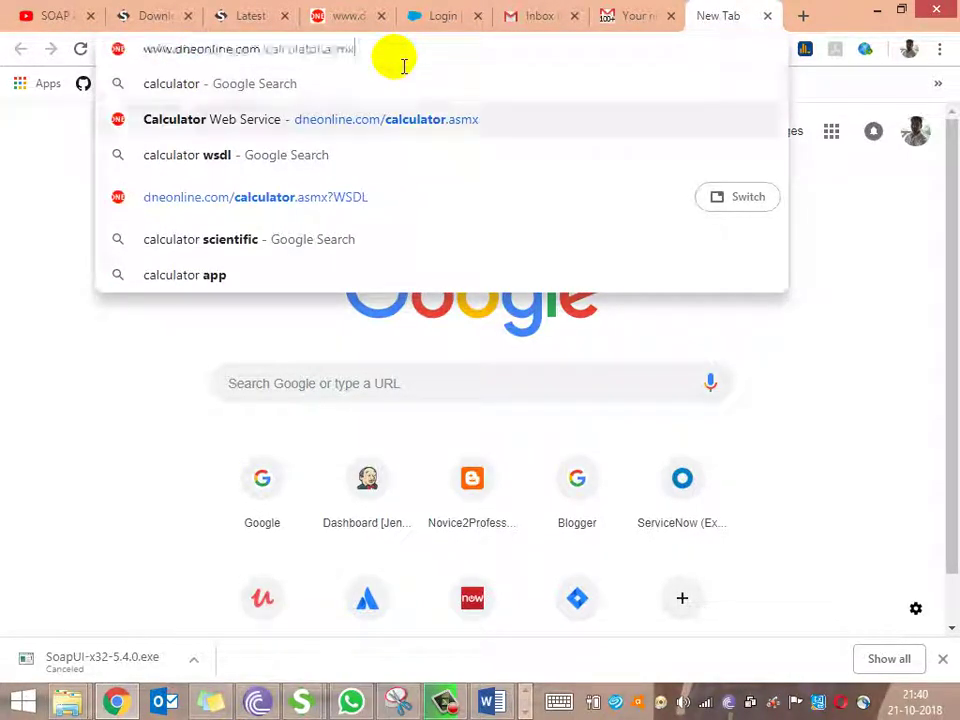
key(Return)
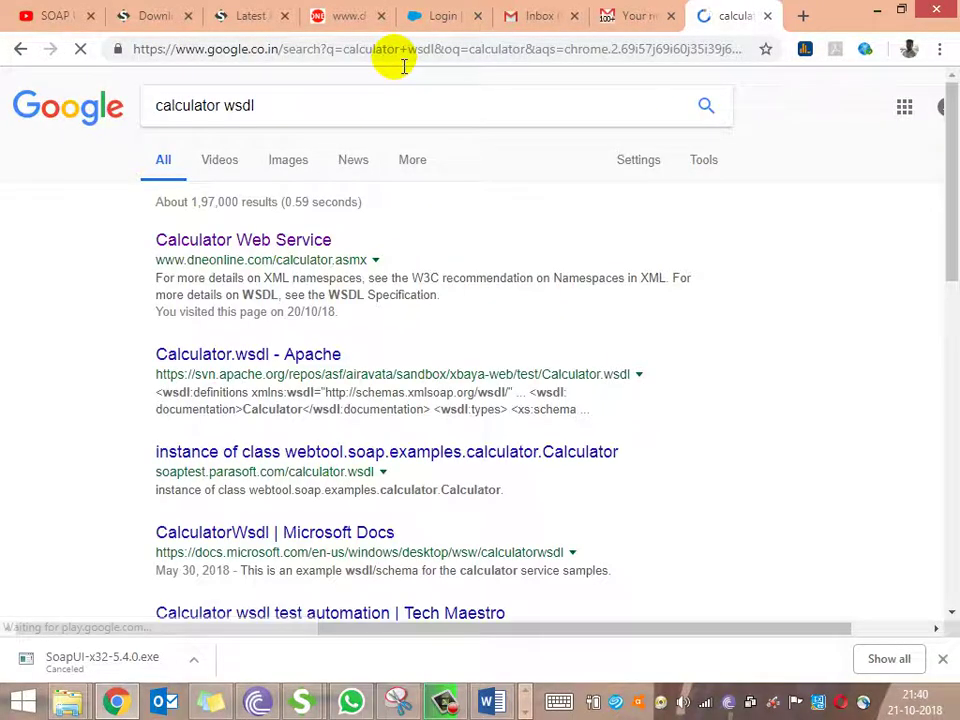
Open the Calculator Web Service result from dneonline.com and copy the URL of its WSDL service description.
click(273, 245)
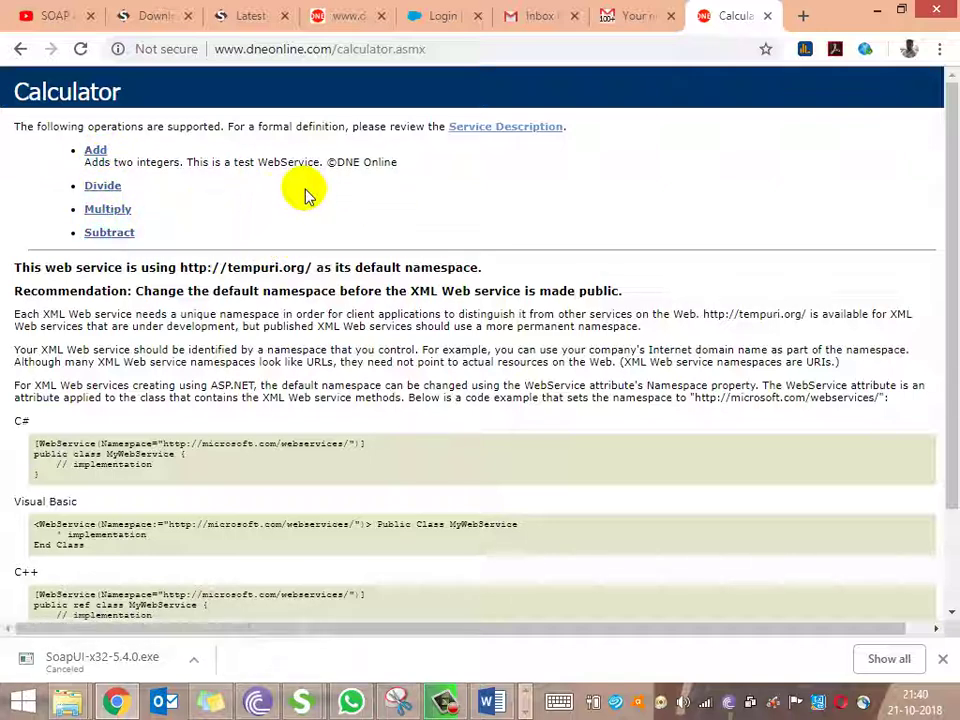
click(501, 137)
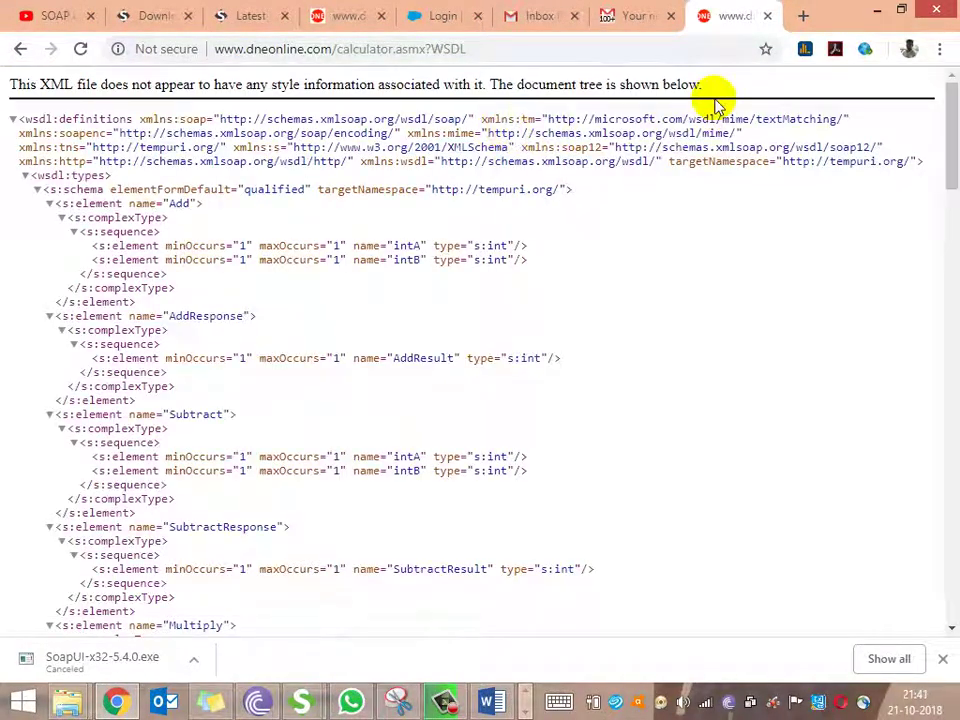
click(498, 52)
key(ctrl+c)
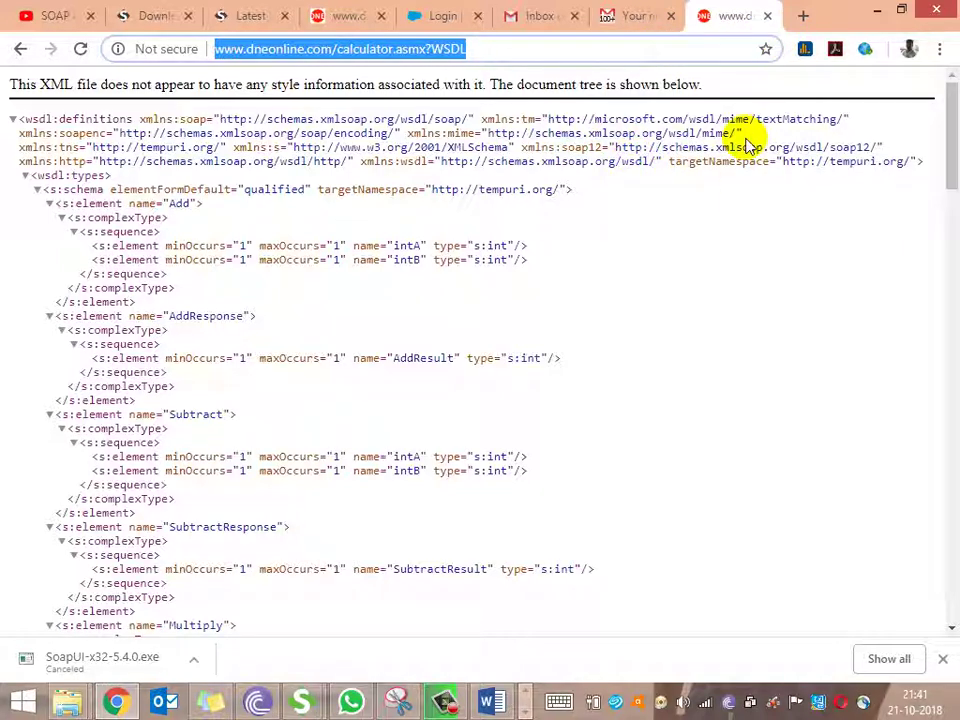
click(874, 18)
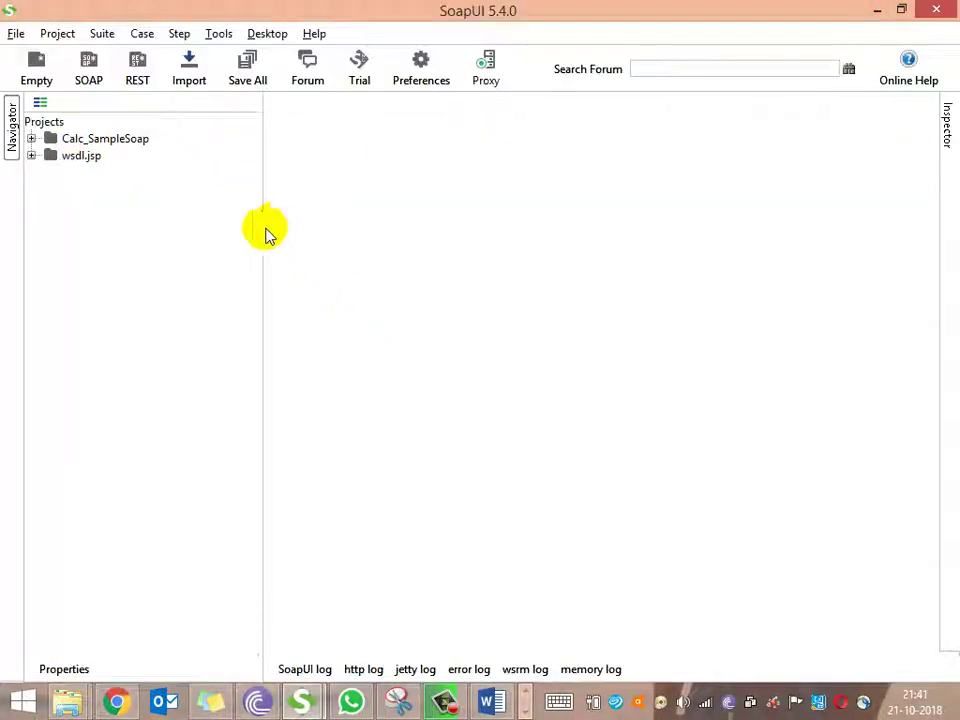
click(87, 73)
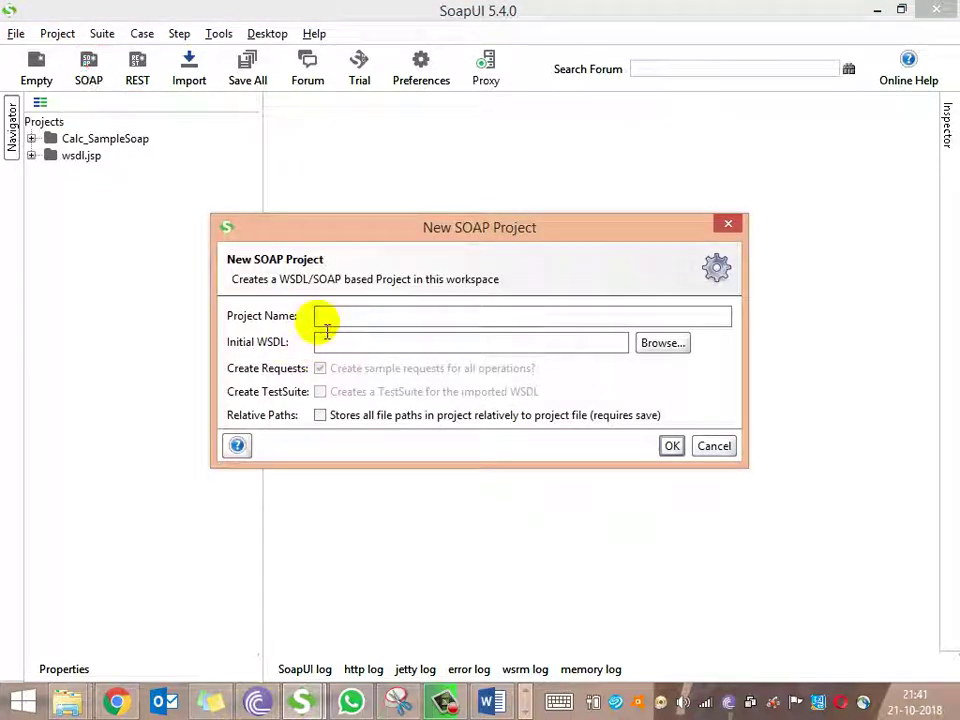
click(361, 322)
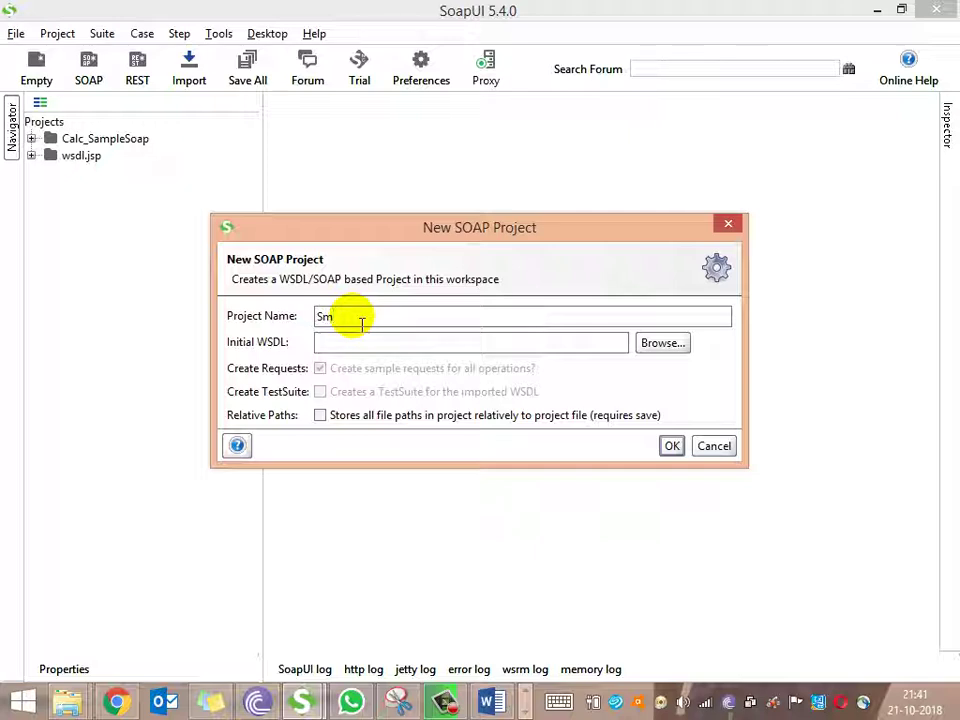
text(eAppl)
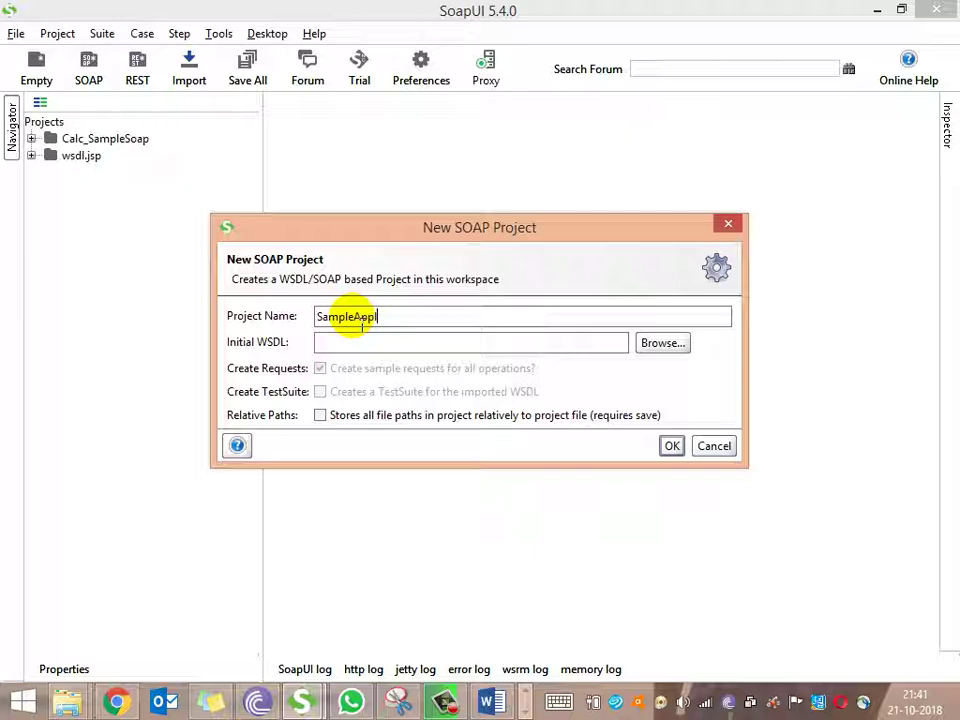
text(ication)
click(510, 344)
key(ctrl+v)
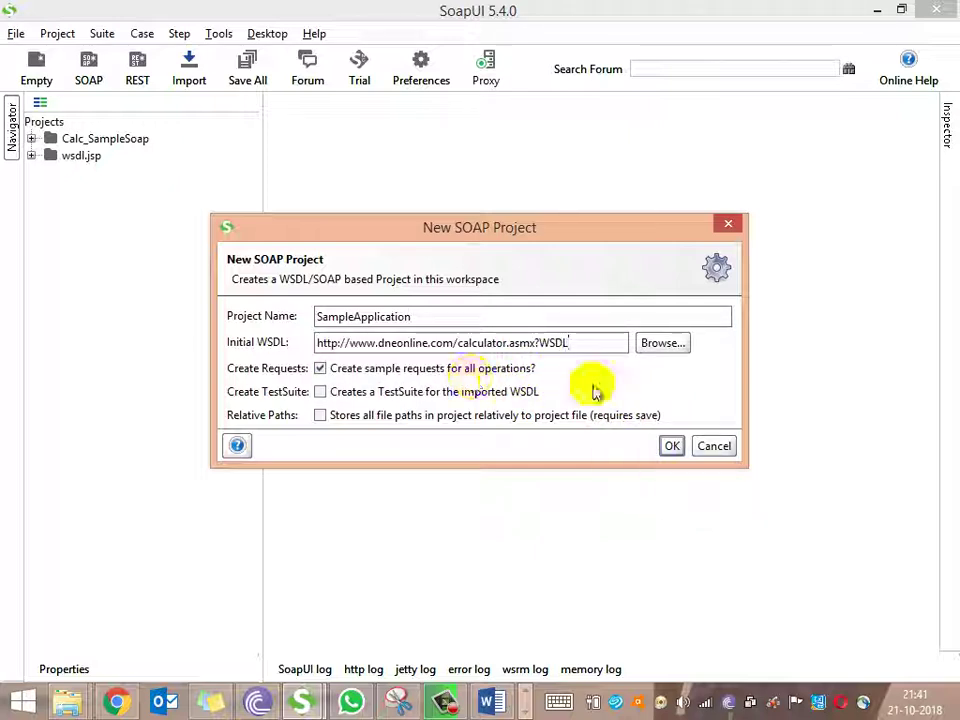
click(672, 446)
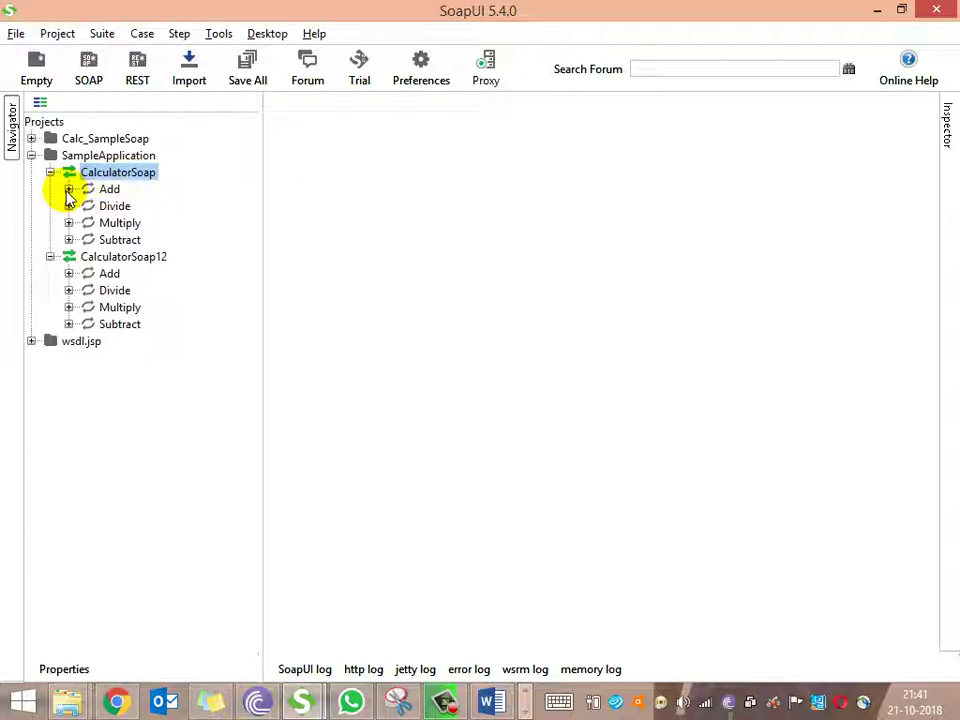
Examine the sample Add request of CalculatorSoap, close it, and collapse the CalculatorSoap and CalculatorSoap12 interfaces.
click(68, 190)
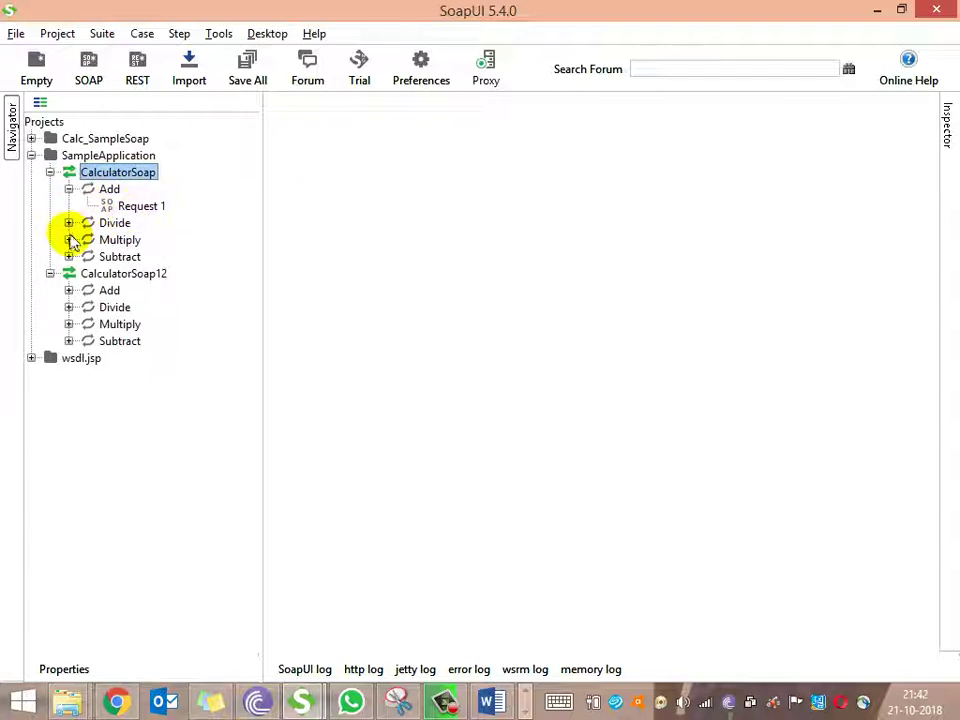
double_click(132, 206)
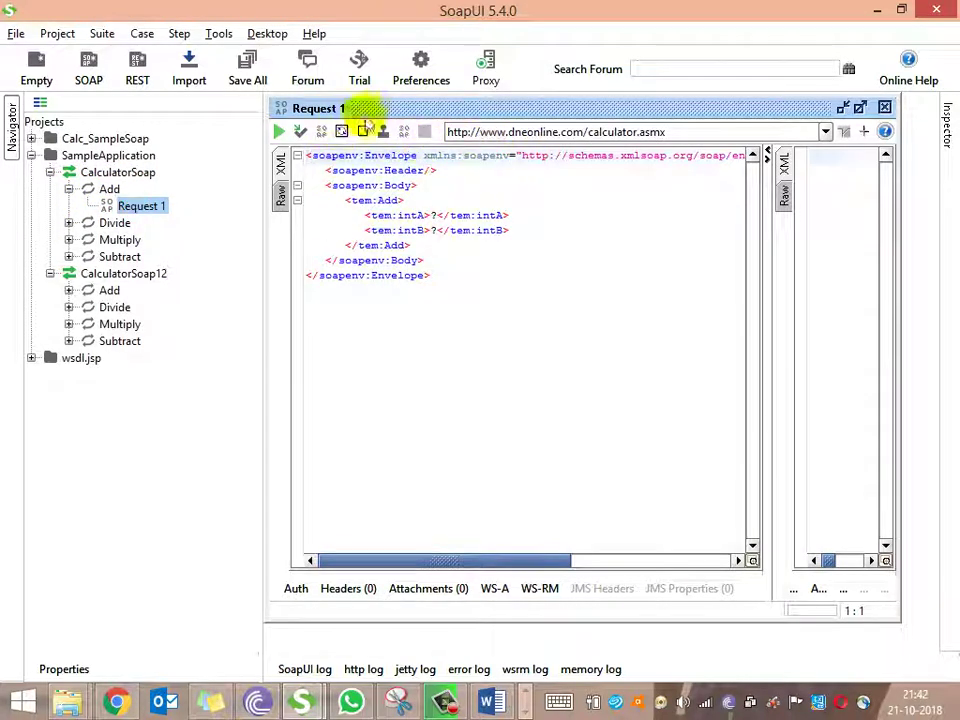
click(884, 107)
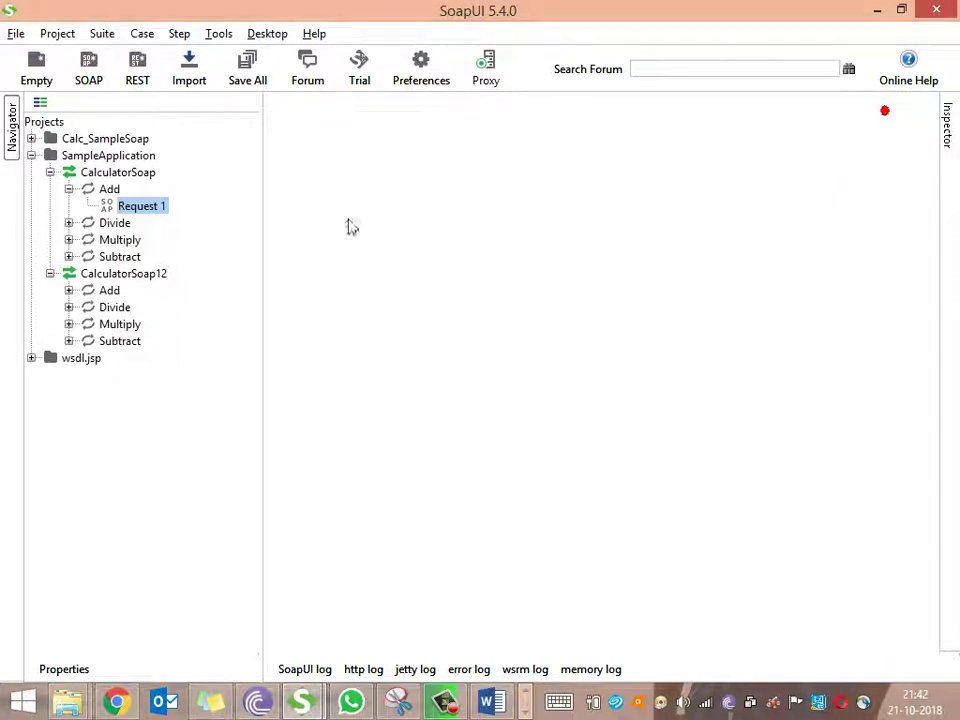
click(50, 172)
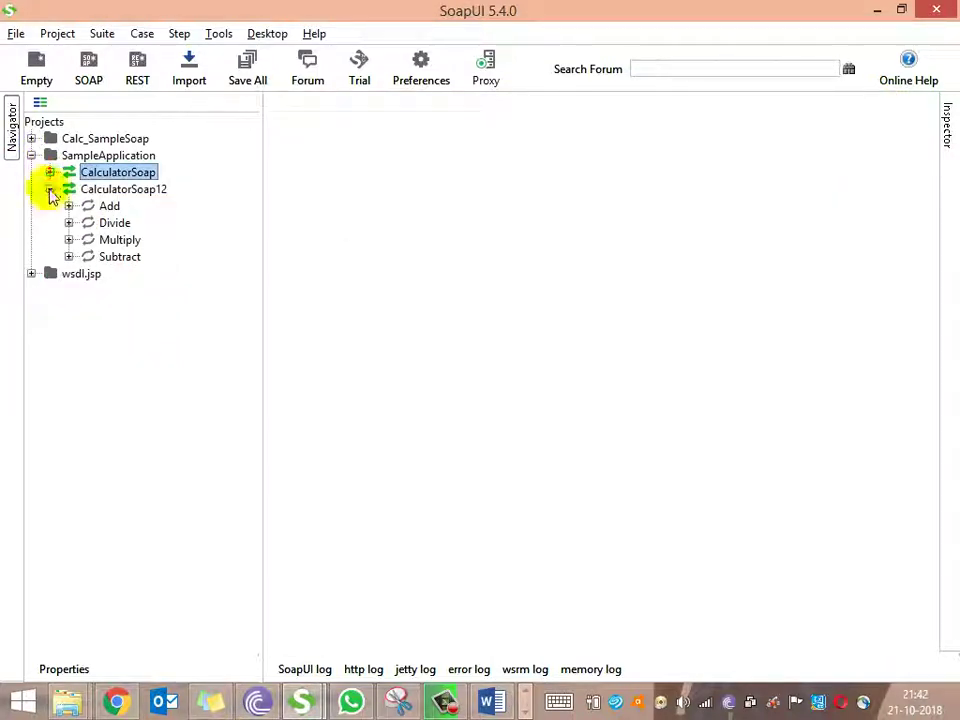
click(50, 189)
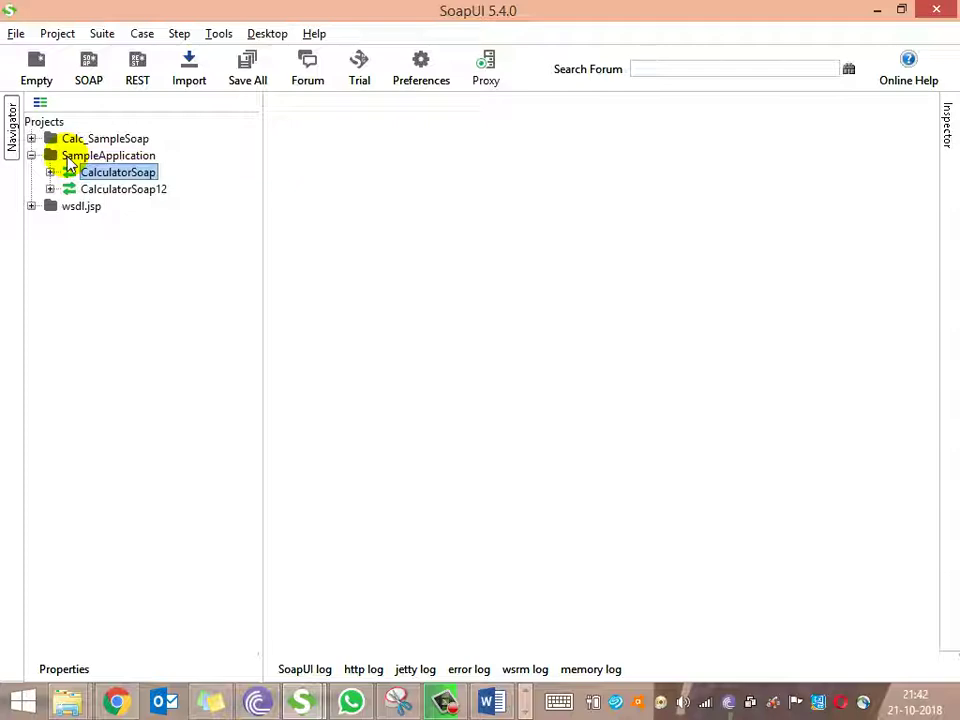
Add a test suite named Basics_TestSuite to the SampleApplication project and close its editor.
right_click(68, 160)
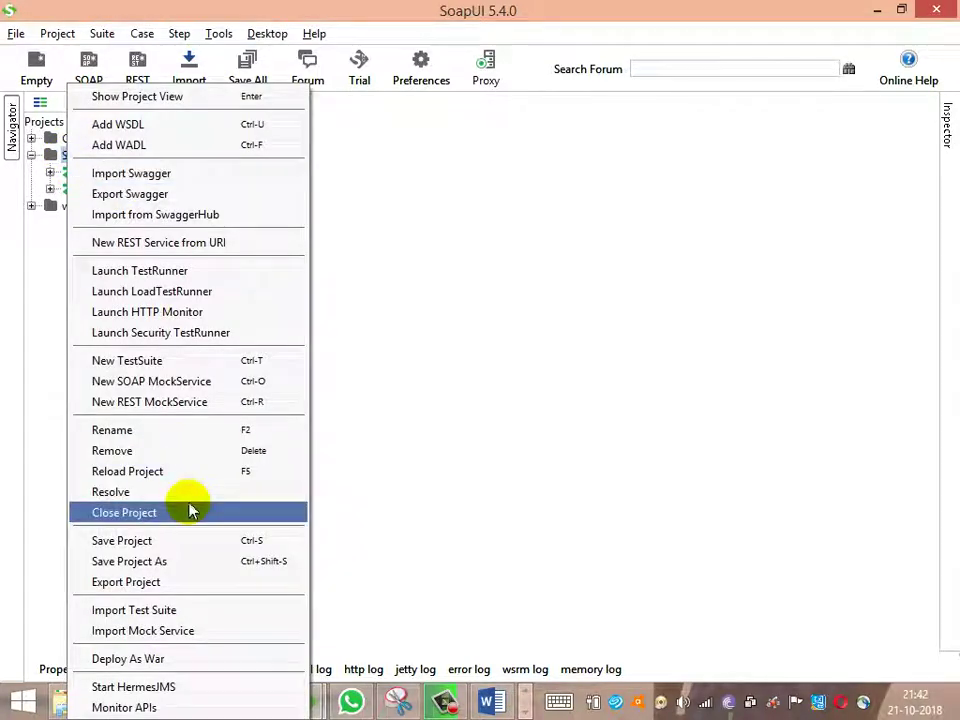
click(198, 362)
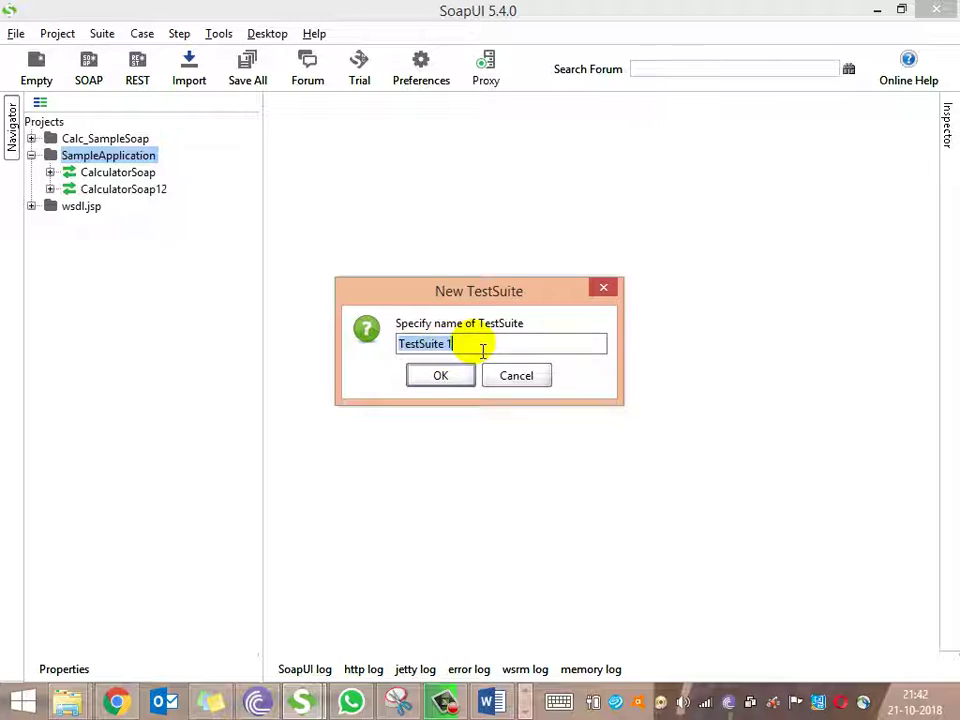
key(BackSpace)
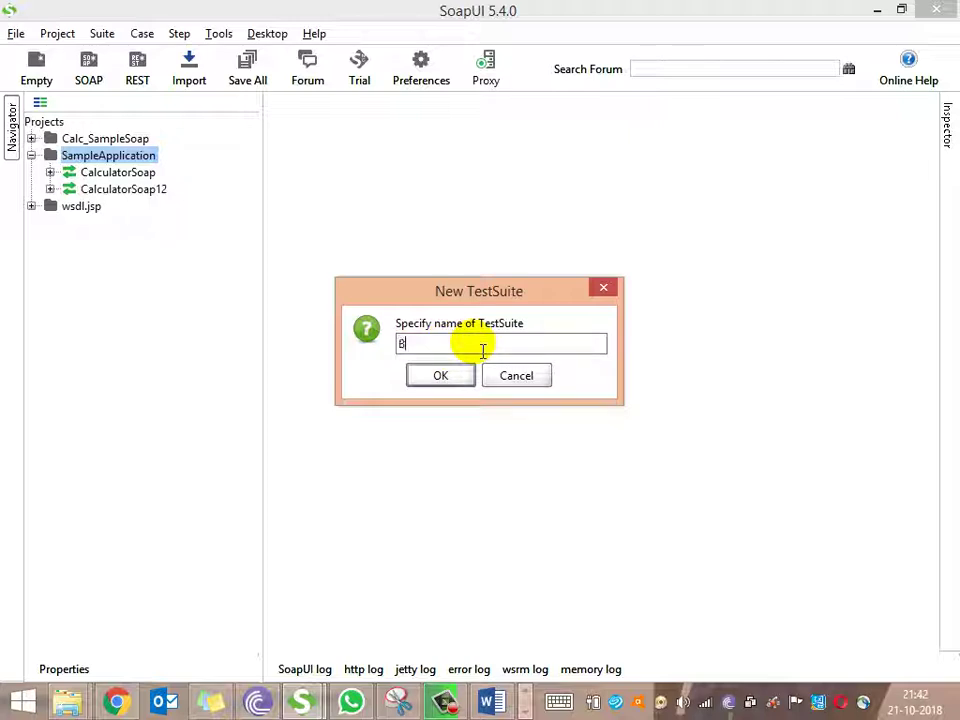
text(Basics_TestSuites)
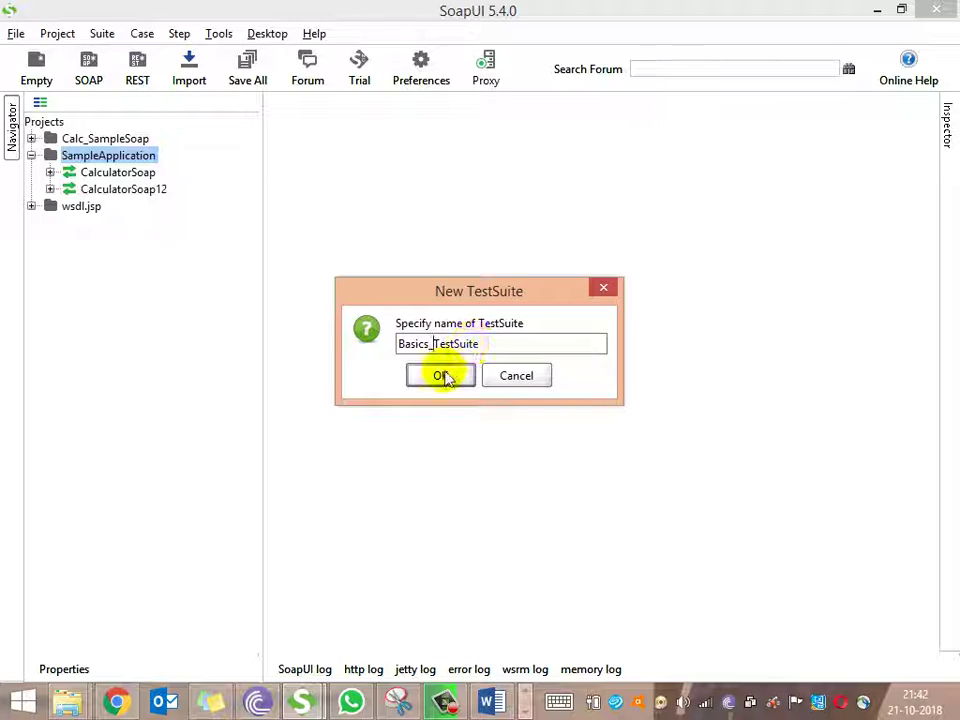
click(442, 376)
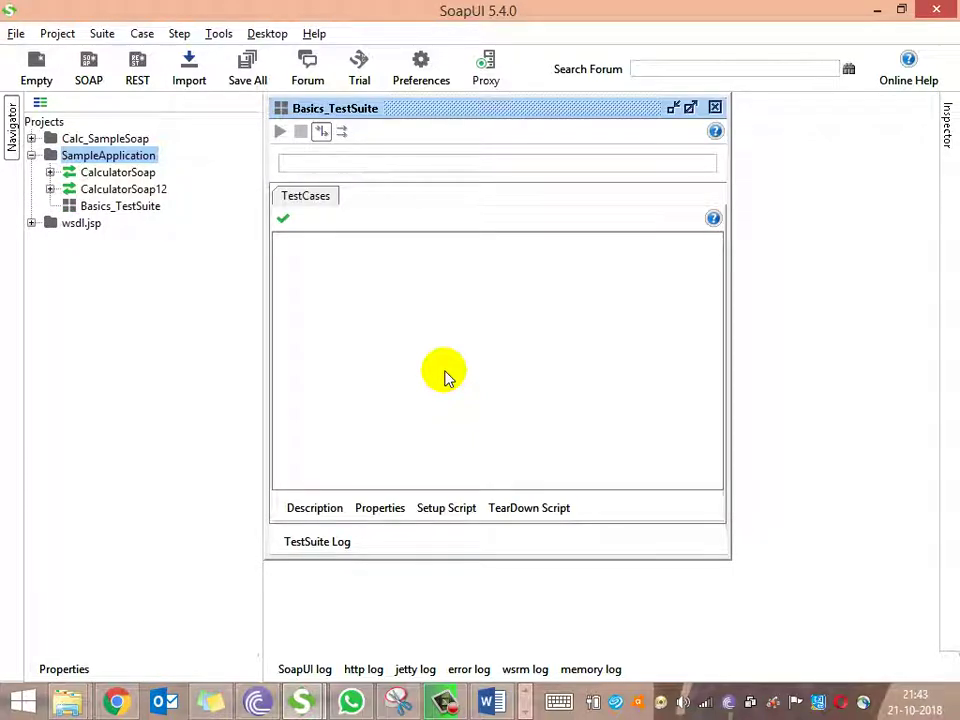
click(715, 108)
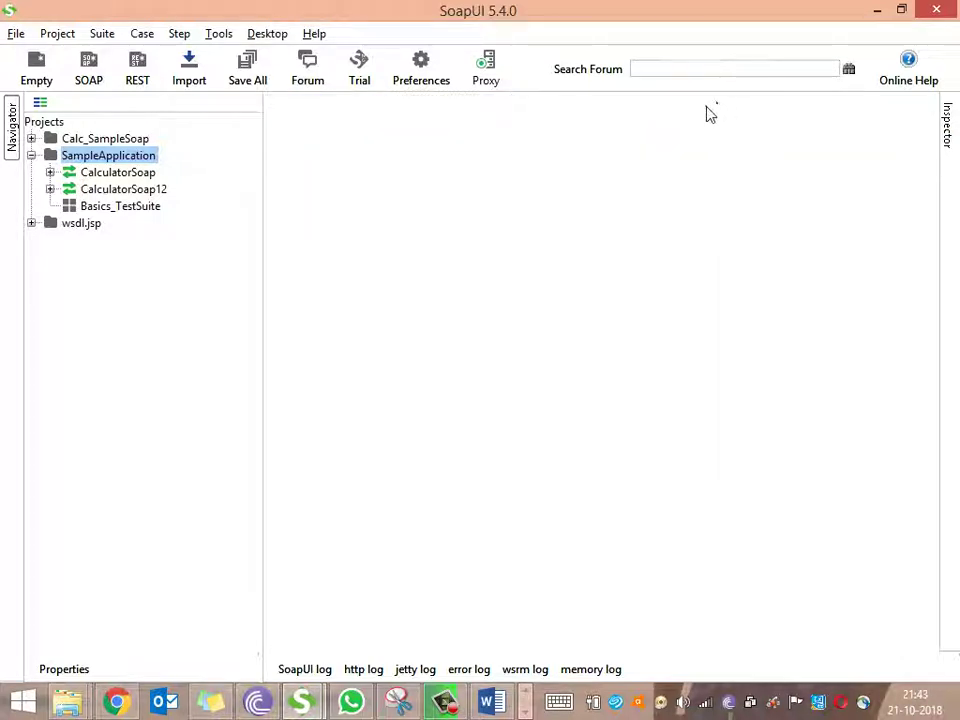
Reopen the Basics_TestSuite editor to view it, and close it again.
click(127, 206)
double_click(122, 206)
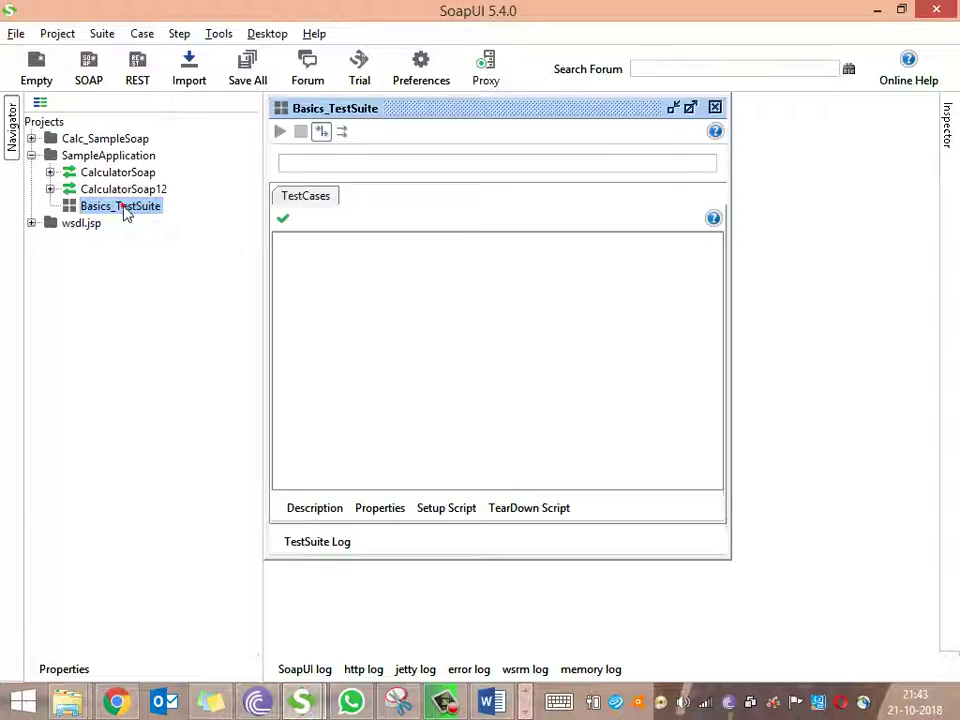
click(715, 108)
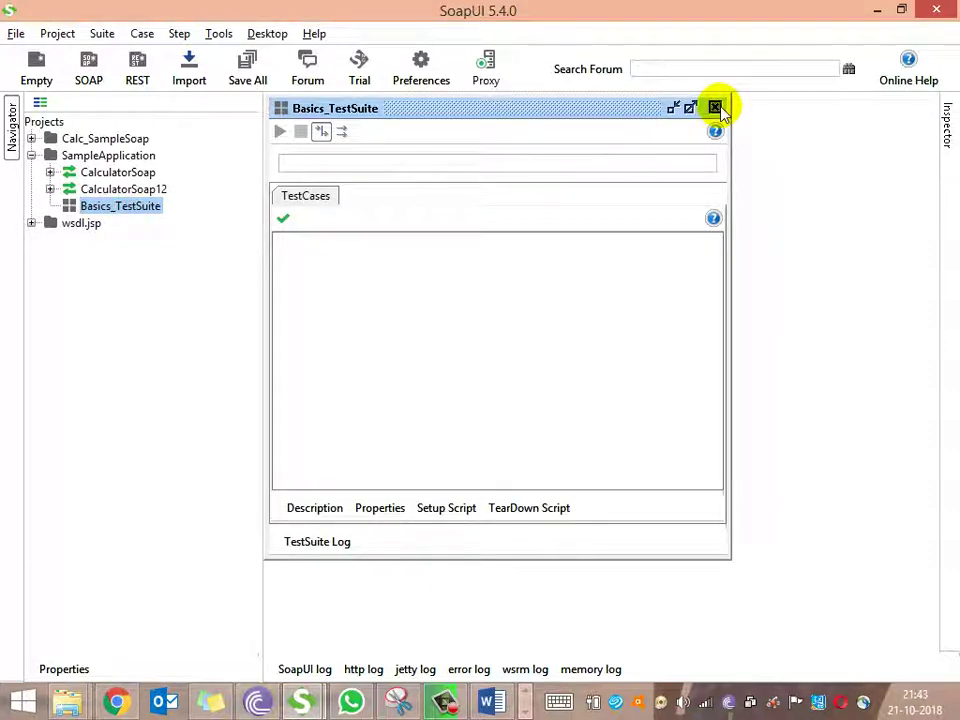
Add a test case named Basic_TestCase to Basics_TestSuite and close its editor.
right_click(104, 213)
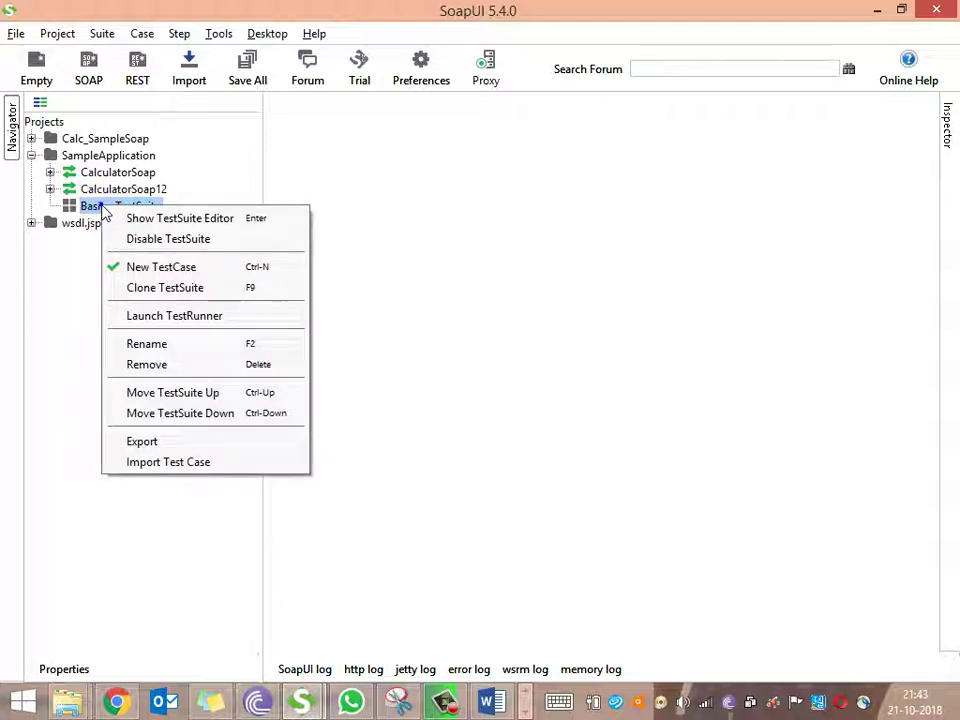
click(186, 268)
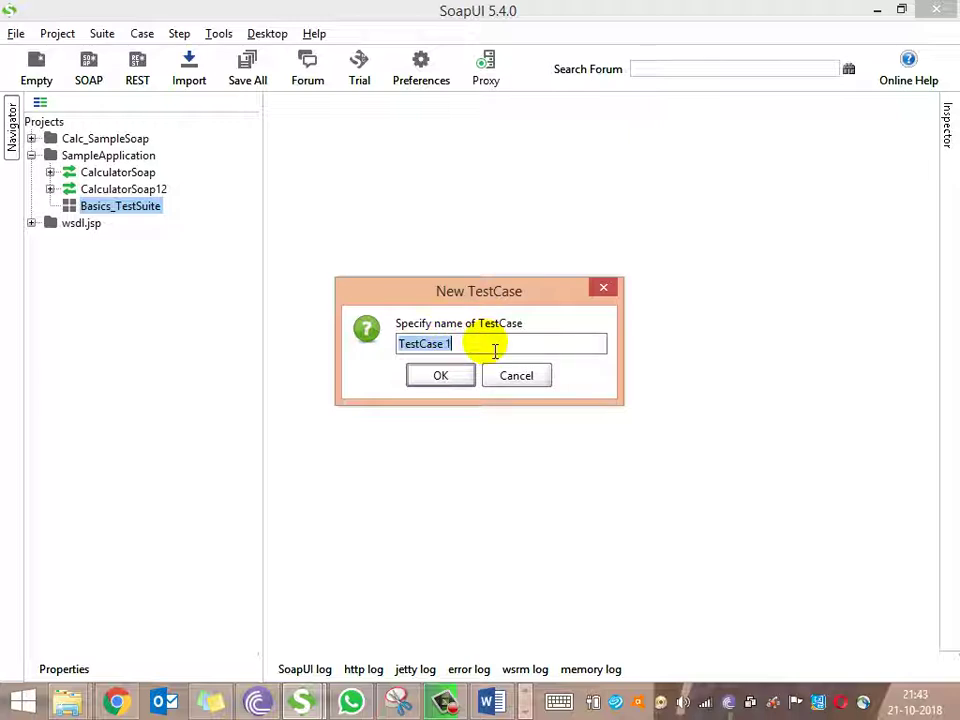
text(Calc)
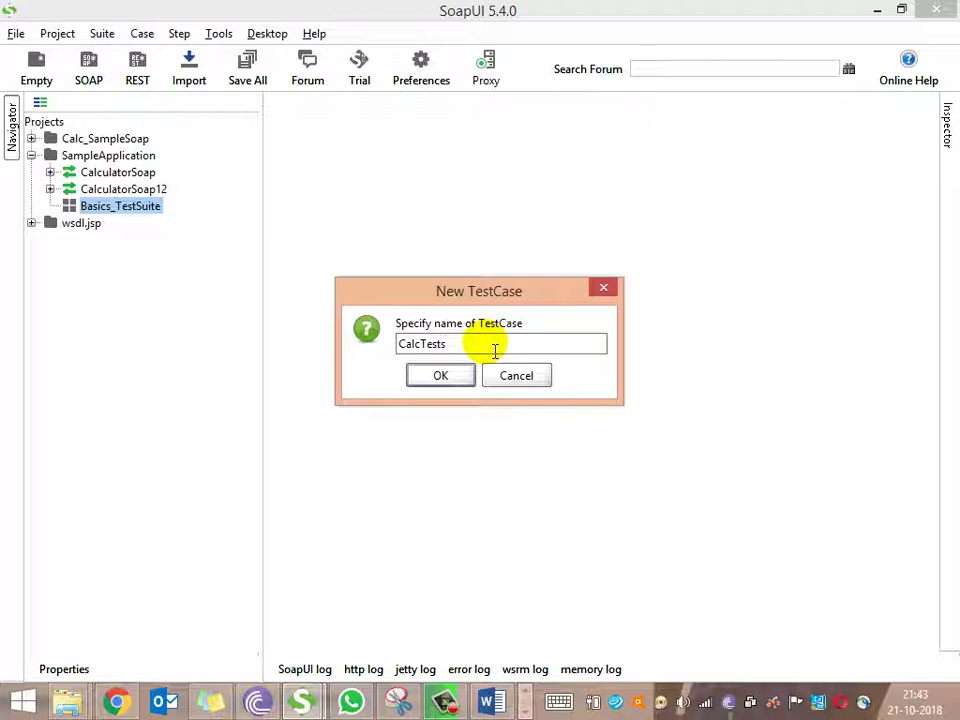
click(423, 347)
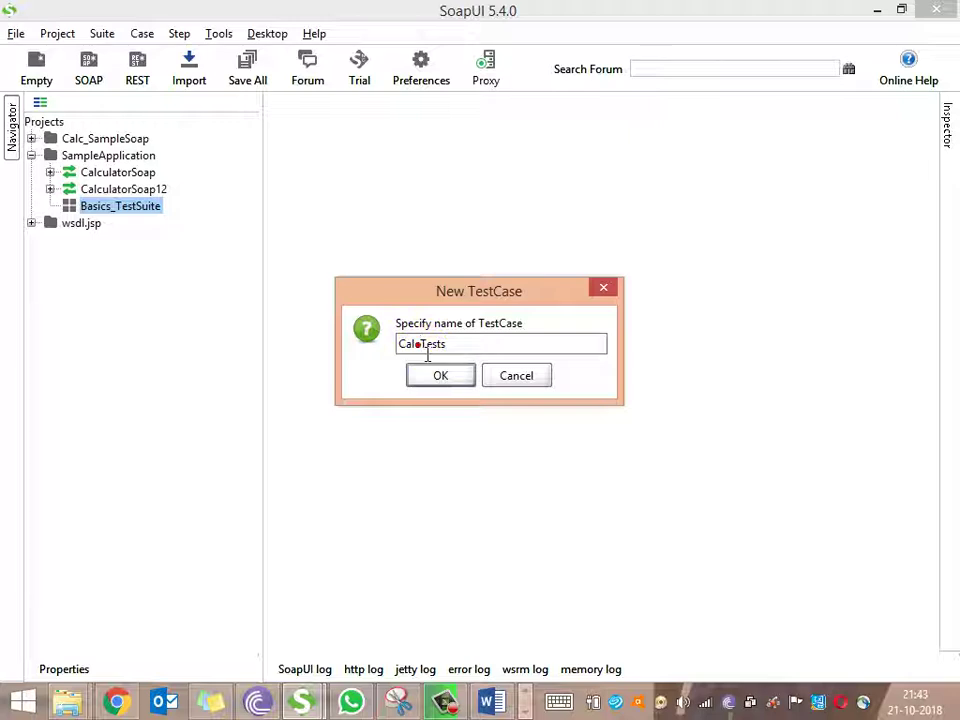
key(BackSpace)
key(BackSpace)
key(BackSpace)
key(BackSpace)
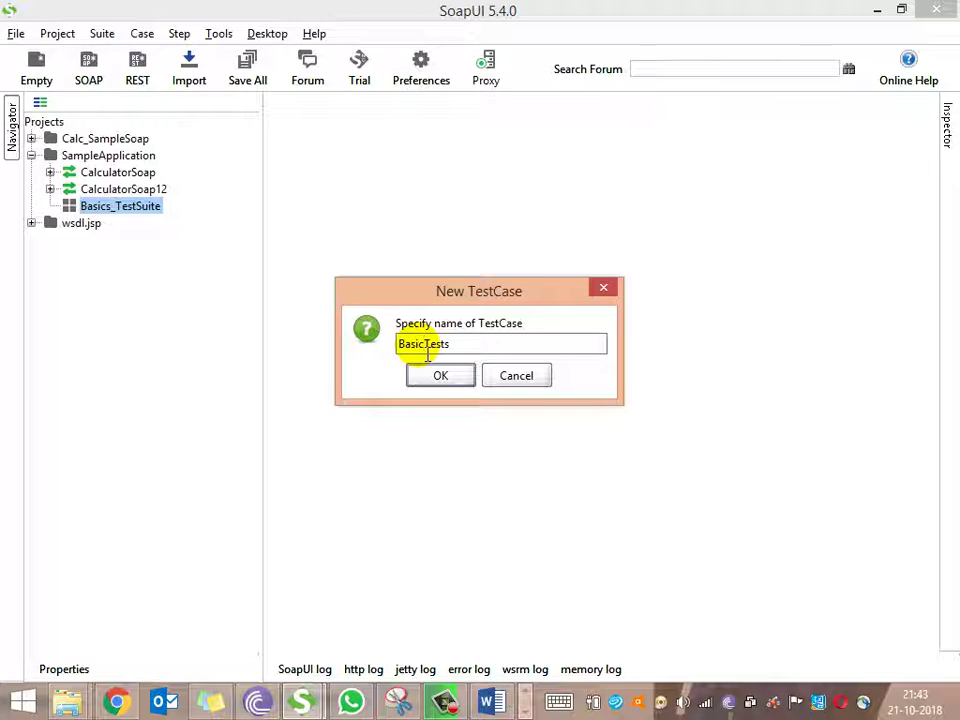
key(BackSpace)
text(Case)
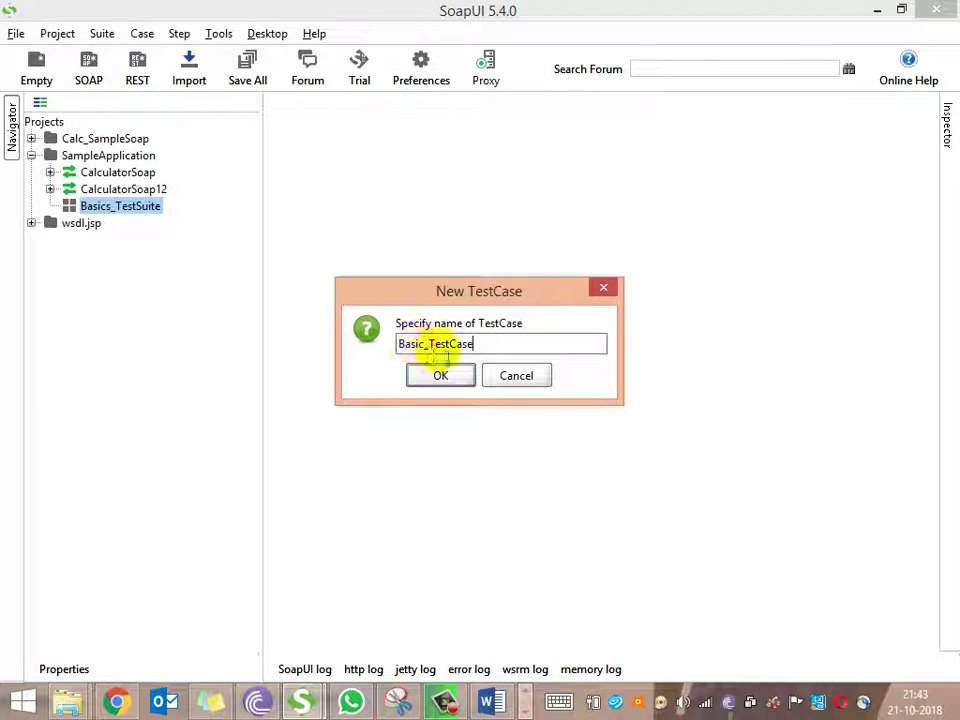
click(440, 375)
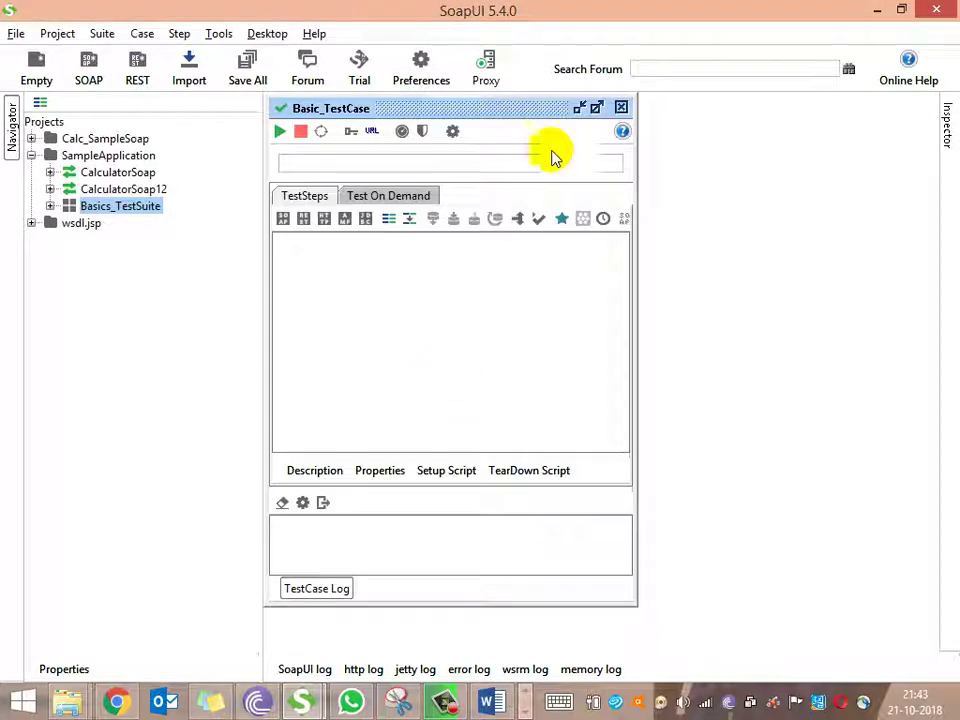
click(621, 108)
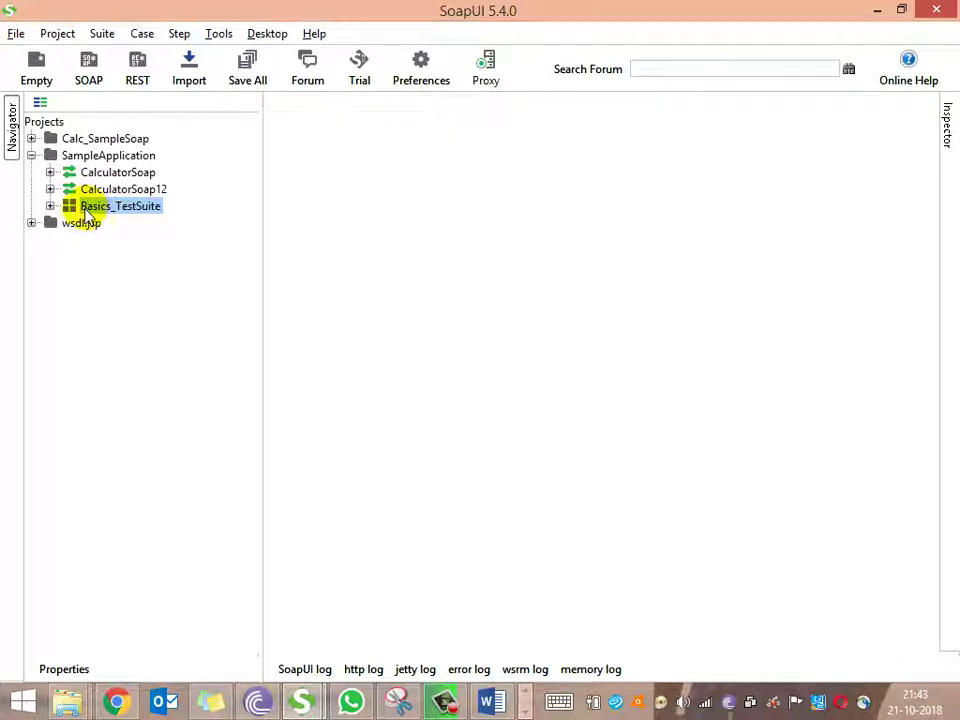
Start a new SOAP Request test step named Add in Basic_TestCase, with CalculatorSoap12 -> Add as the operation to invoke.
click(50, 206)
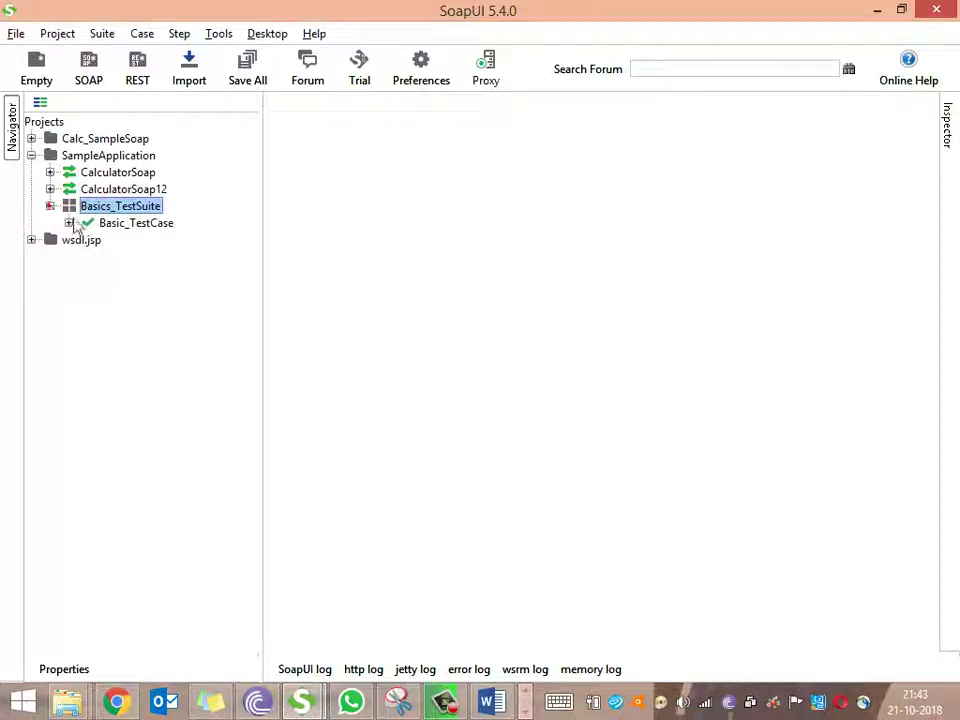
click(104, 230)
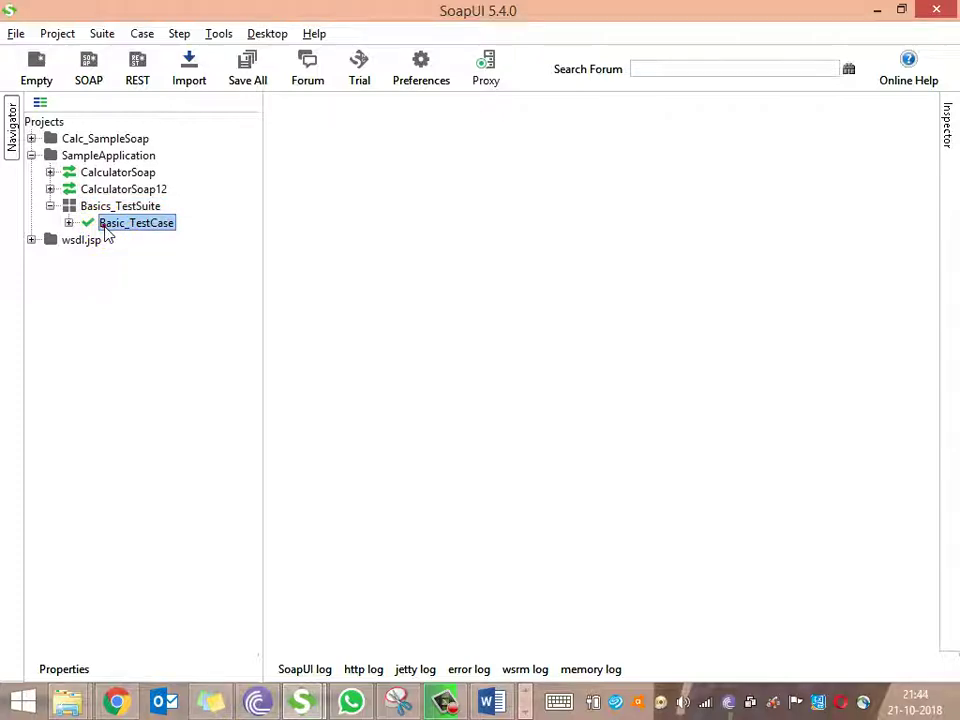
right_click(106, 233)
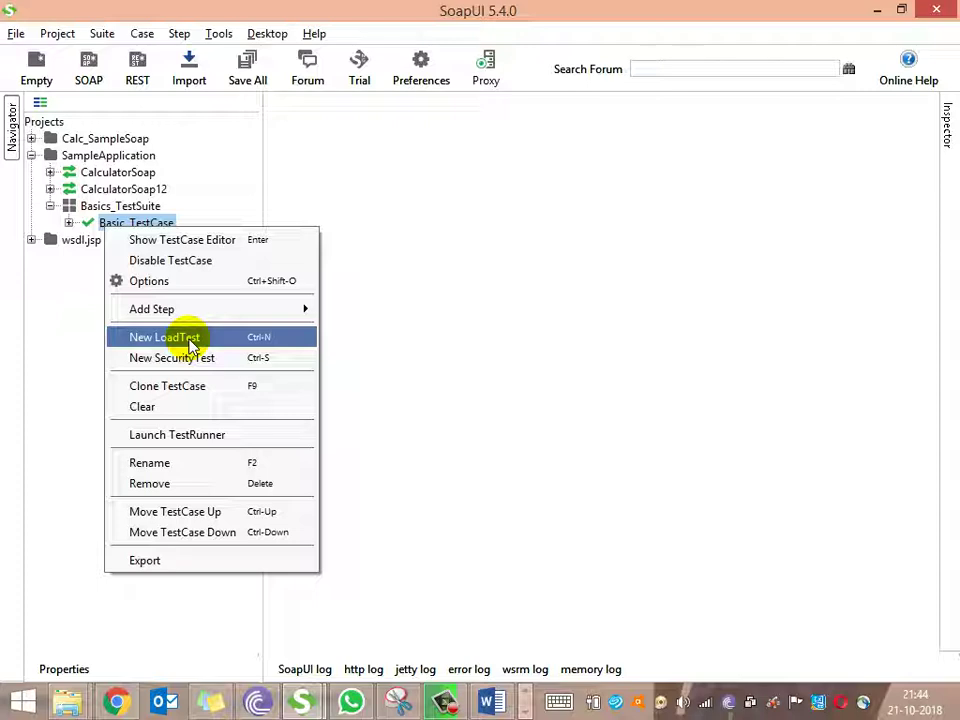
mouse_move(175, 312)
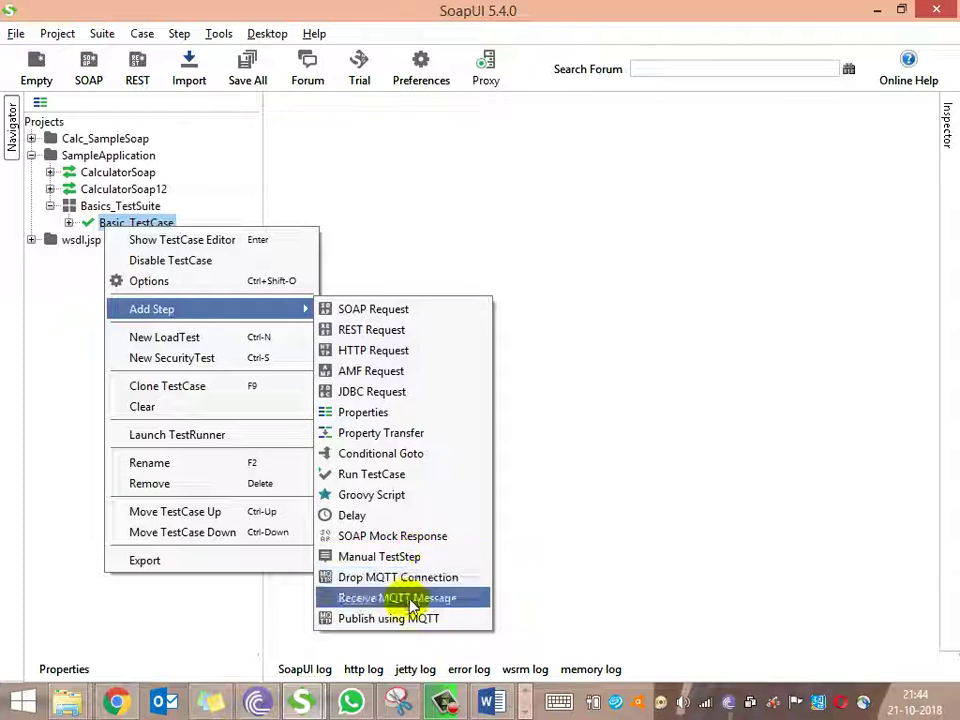
click(386, 316)
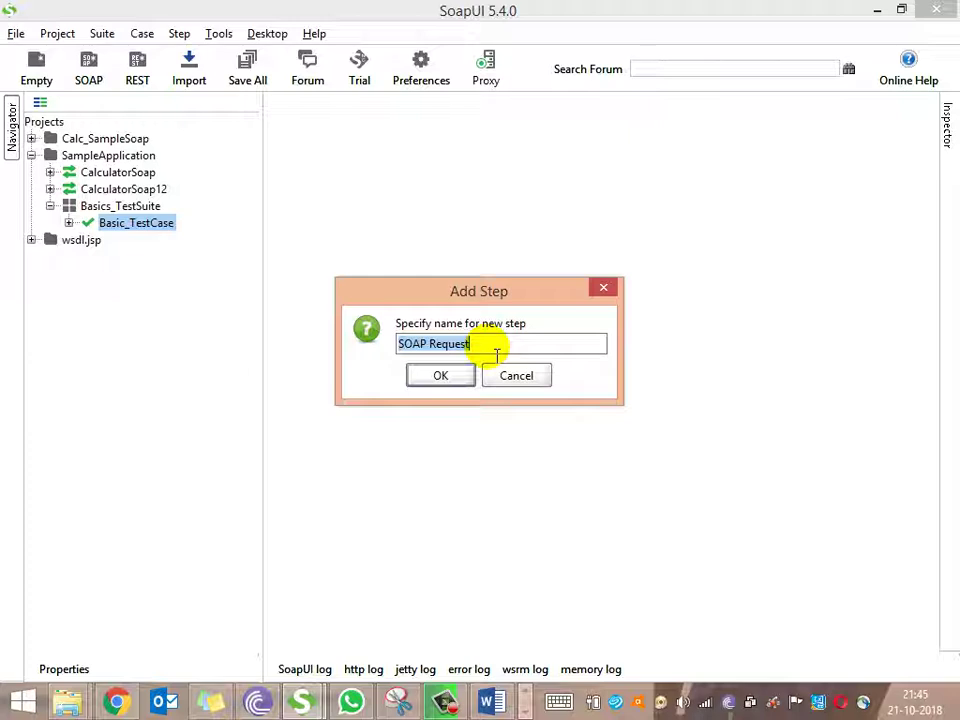
text(Add)
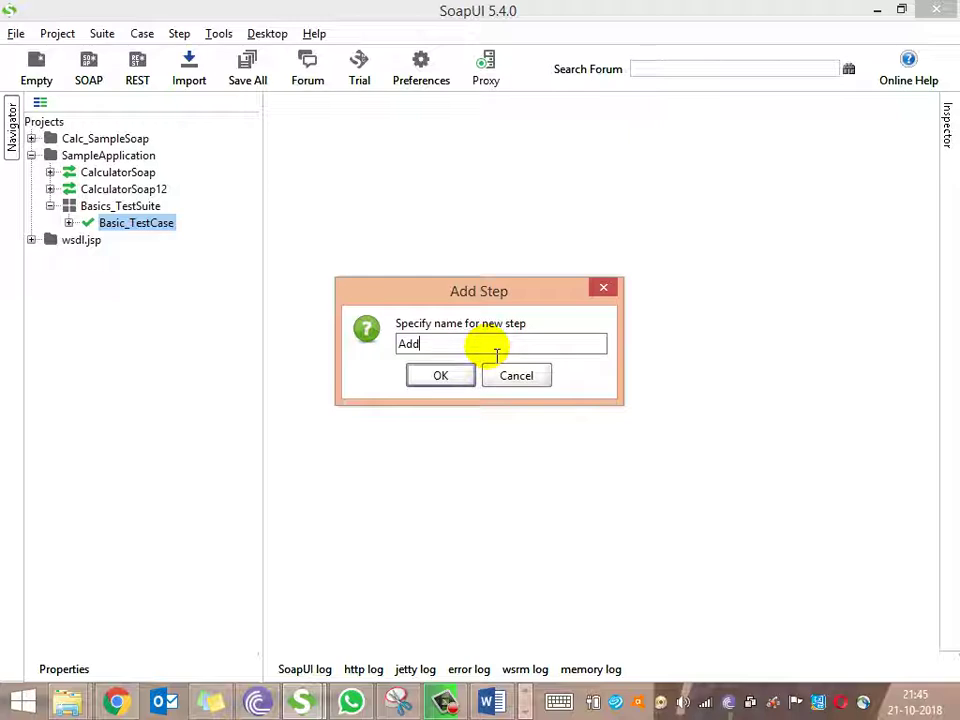
click(441, 376)
click(467, 345)
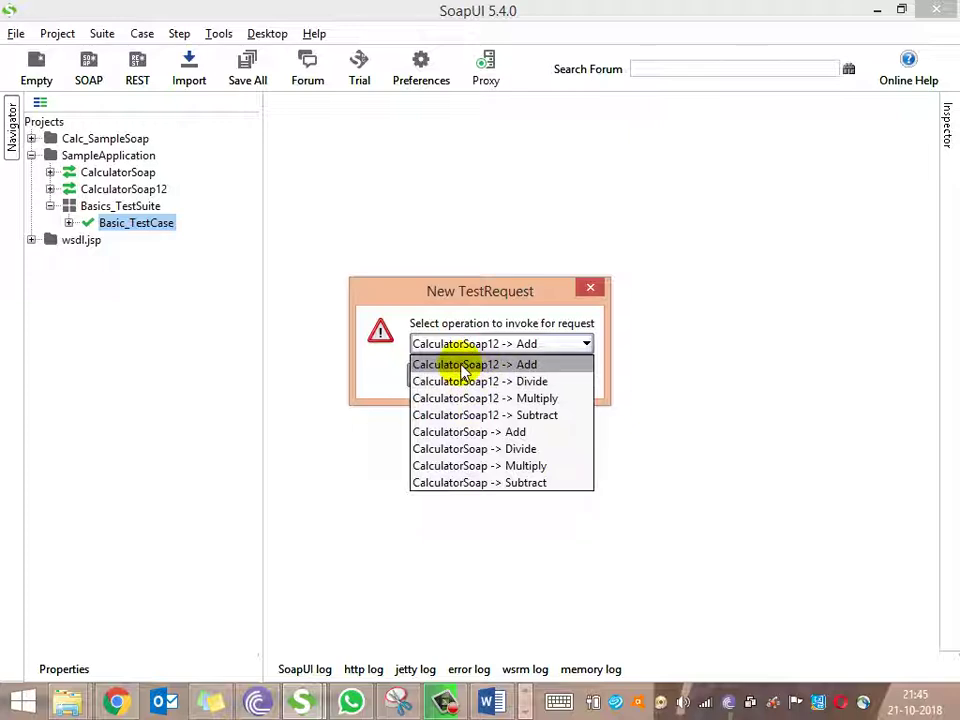
click(463, 366)
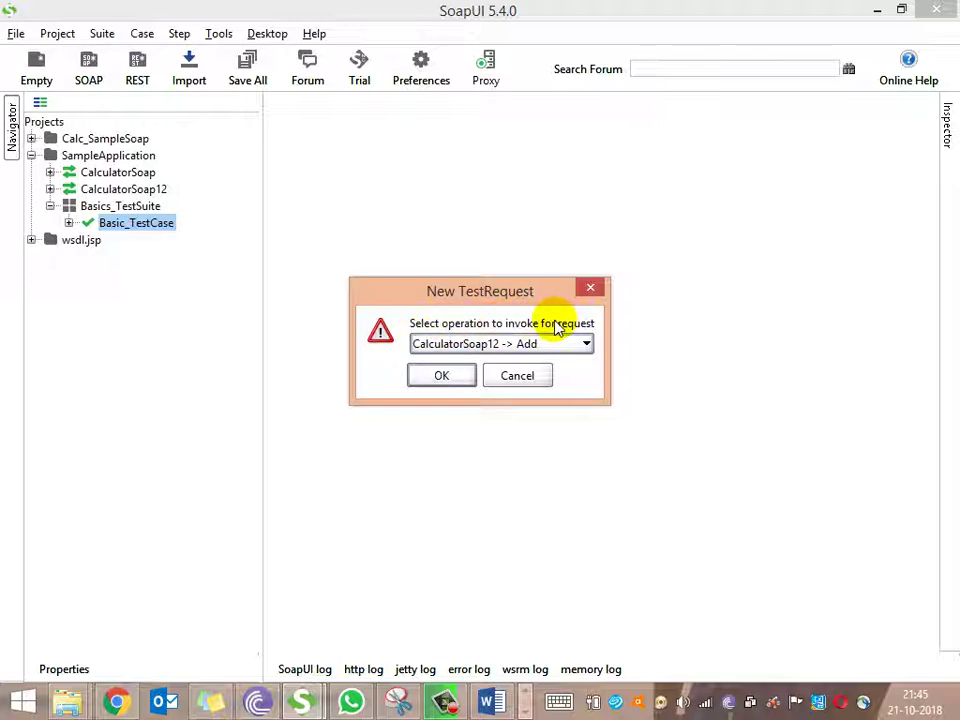
click(441, 376)
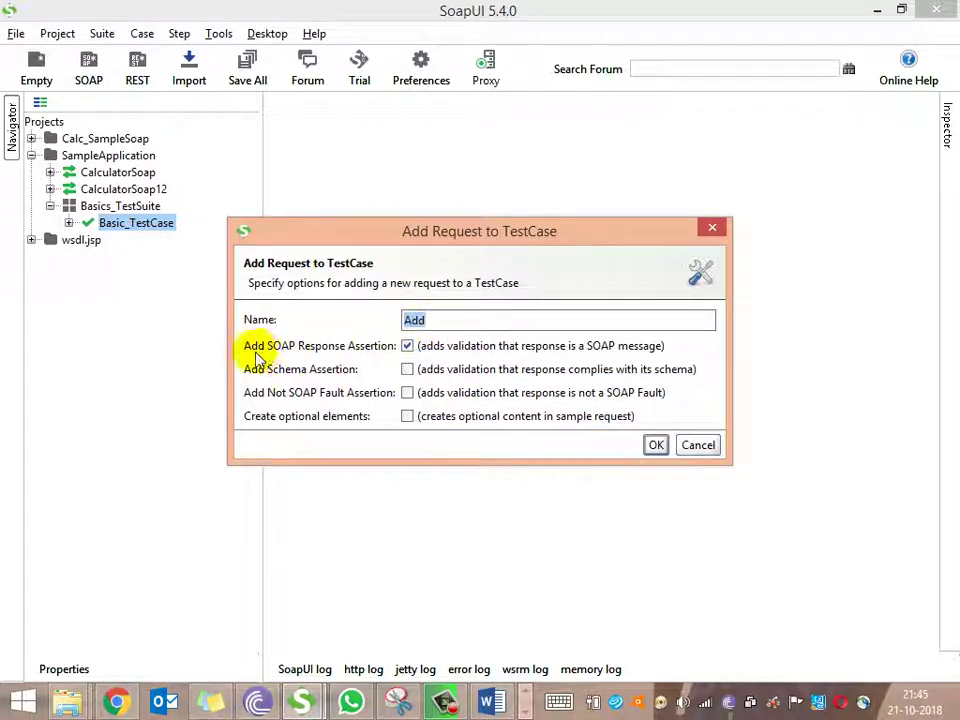
Add the request to the test case with SOAP response, schema and not-SOAP-fault assertions and with optional elements created.
click(315, 346)
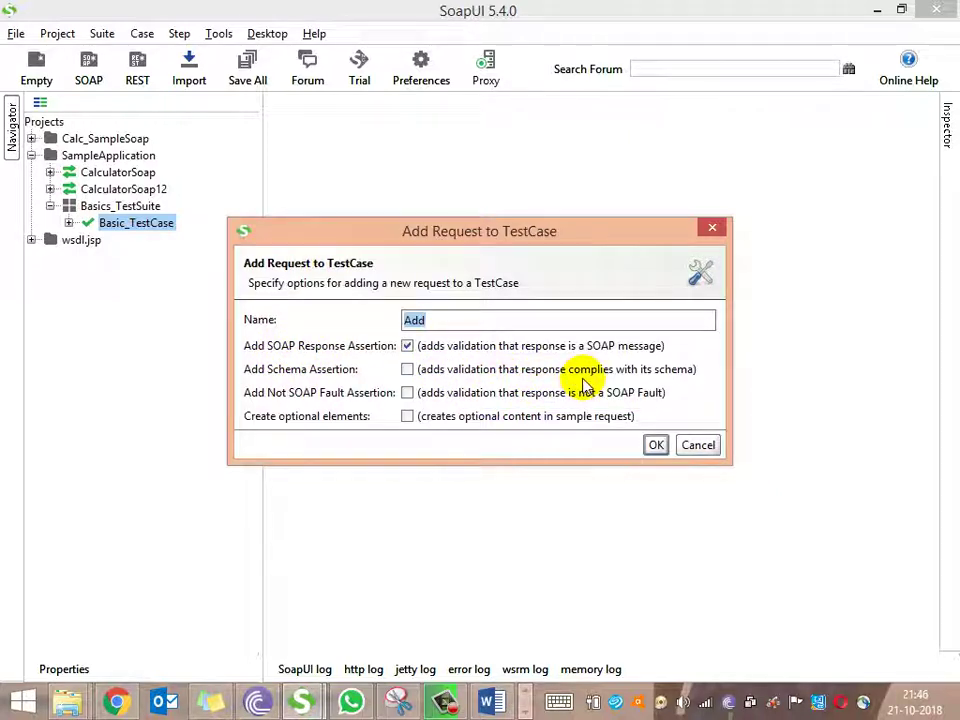
click(408, 393)
click(407, 370)
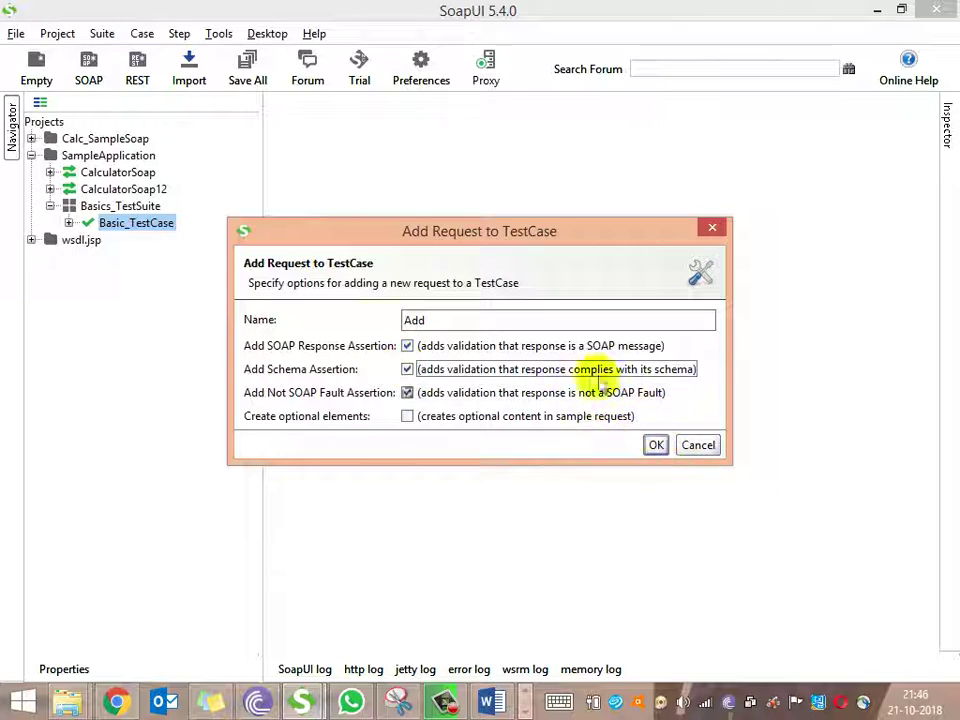
click(407, 418)
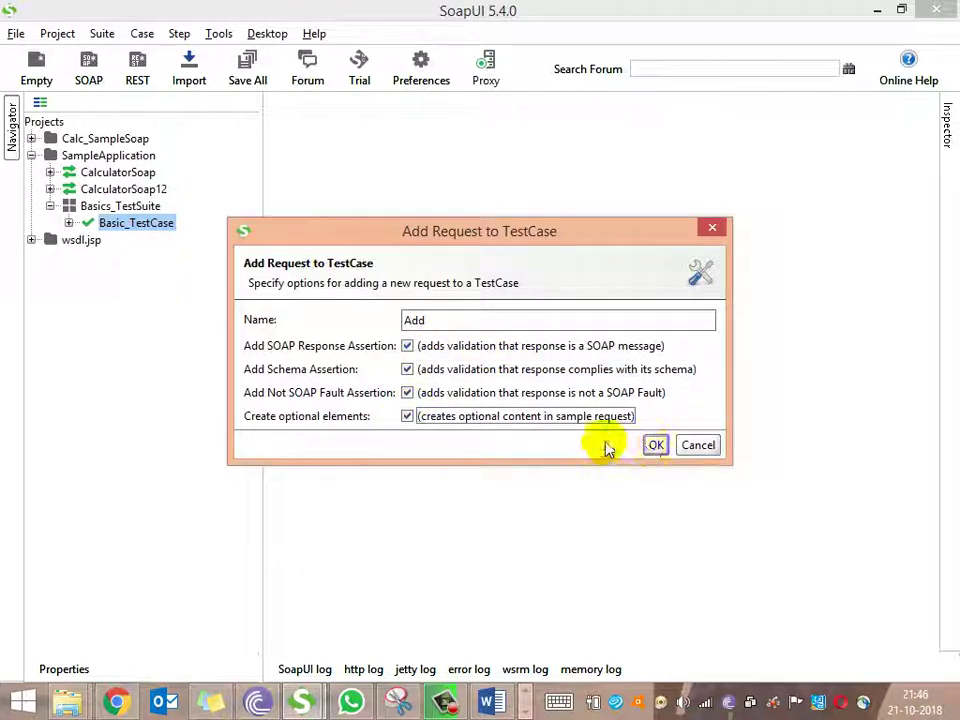
click(656, 446)
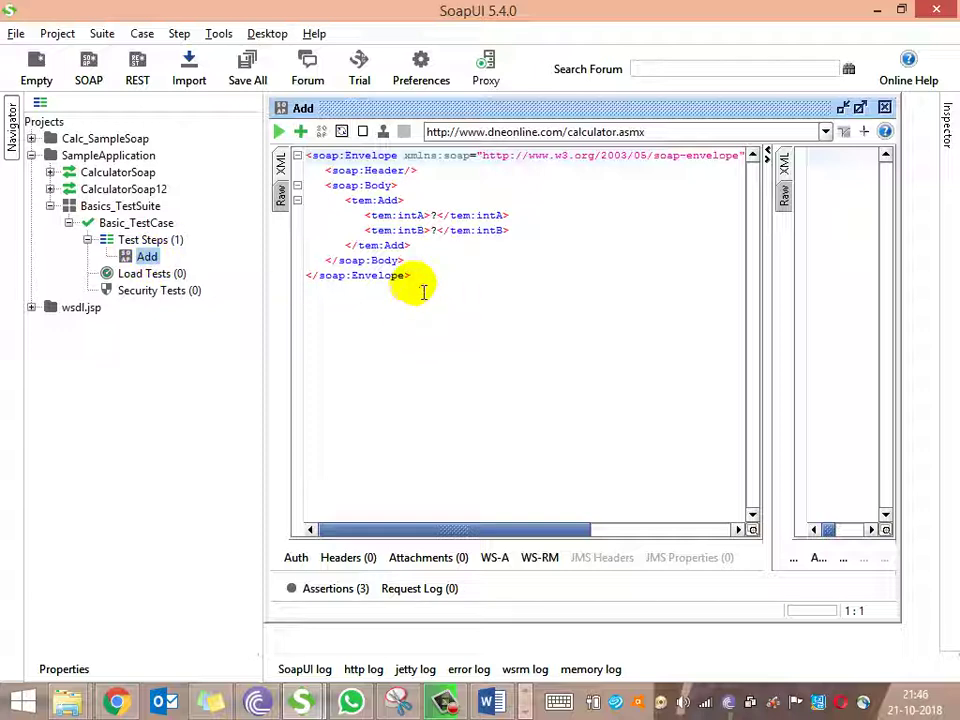
In the Add request's XML, set intA to 10 and intB to 20.
drag(423, 291, 281, 156)
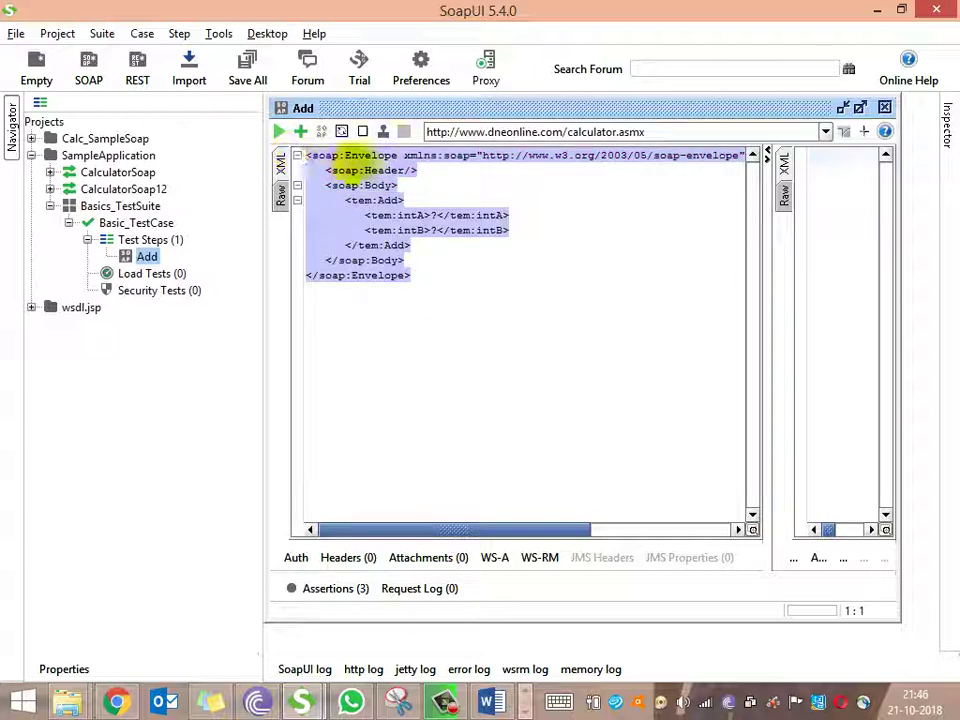
drag(352, 160, 489, 264)
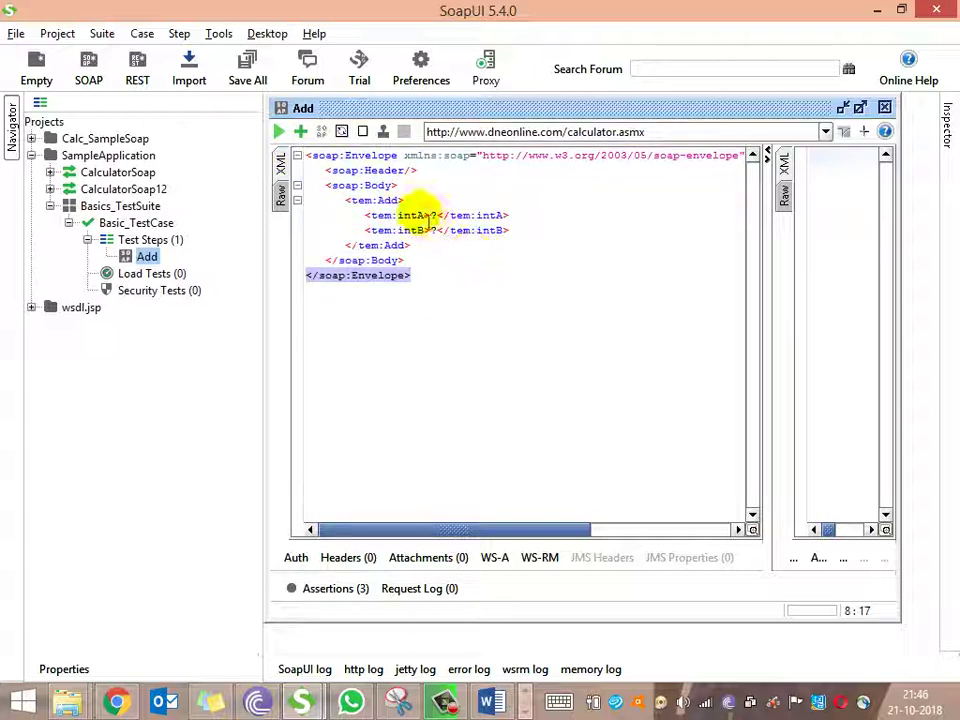
double_click(426, 216)
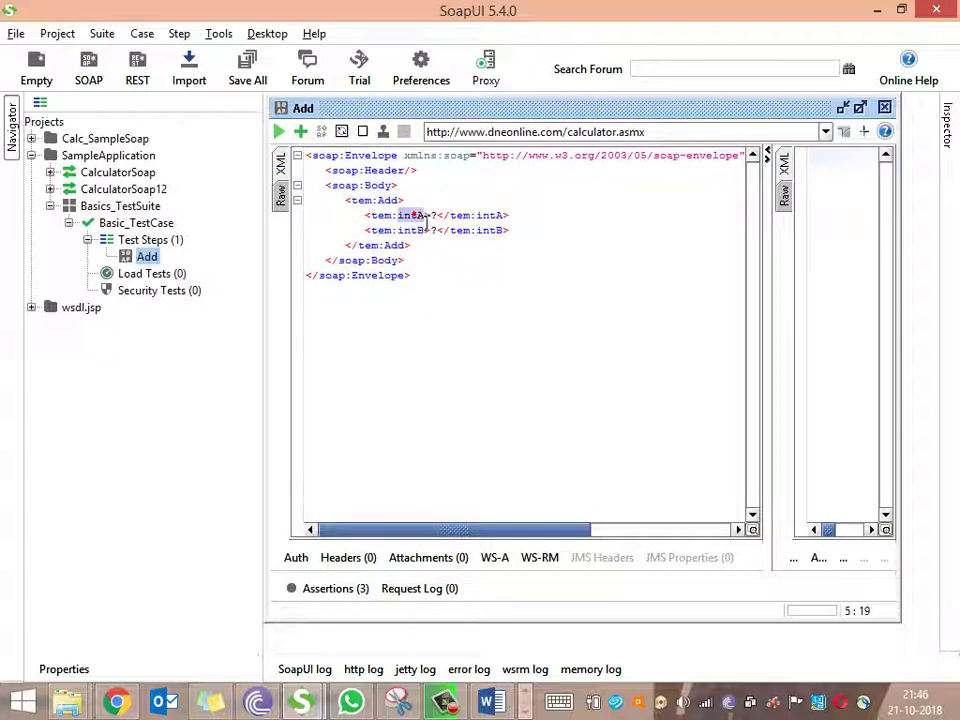
mouse_move(426, 220)
mouse_down()
mouse_move(407, 214)
mouse_move(440, 222)
mouse_up()
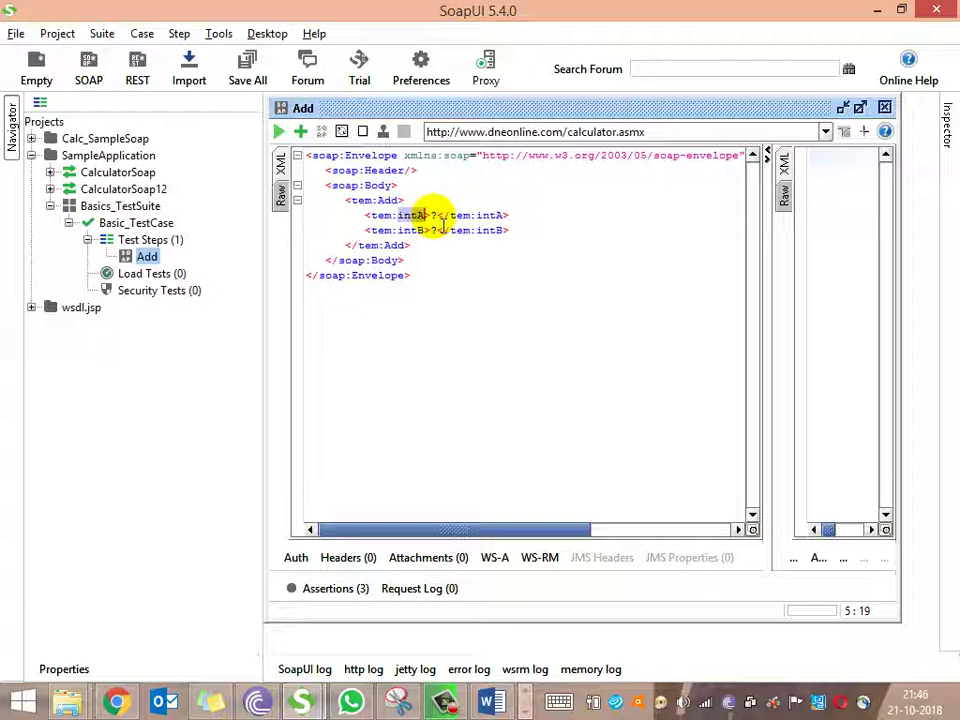
double_click(434, 217)
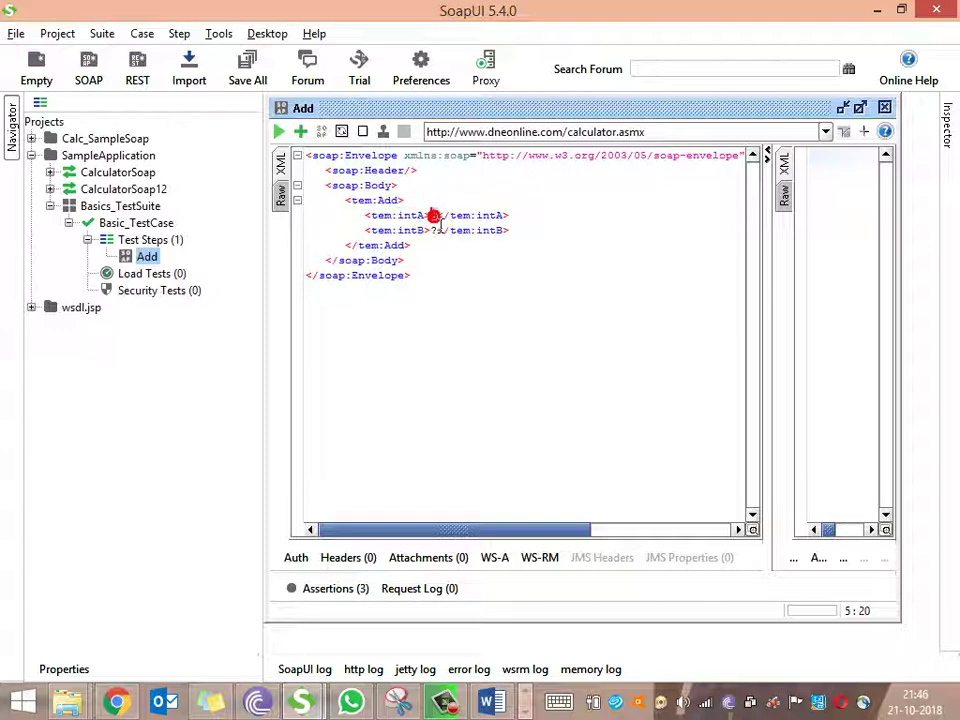
double_click(434, 230)
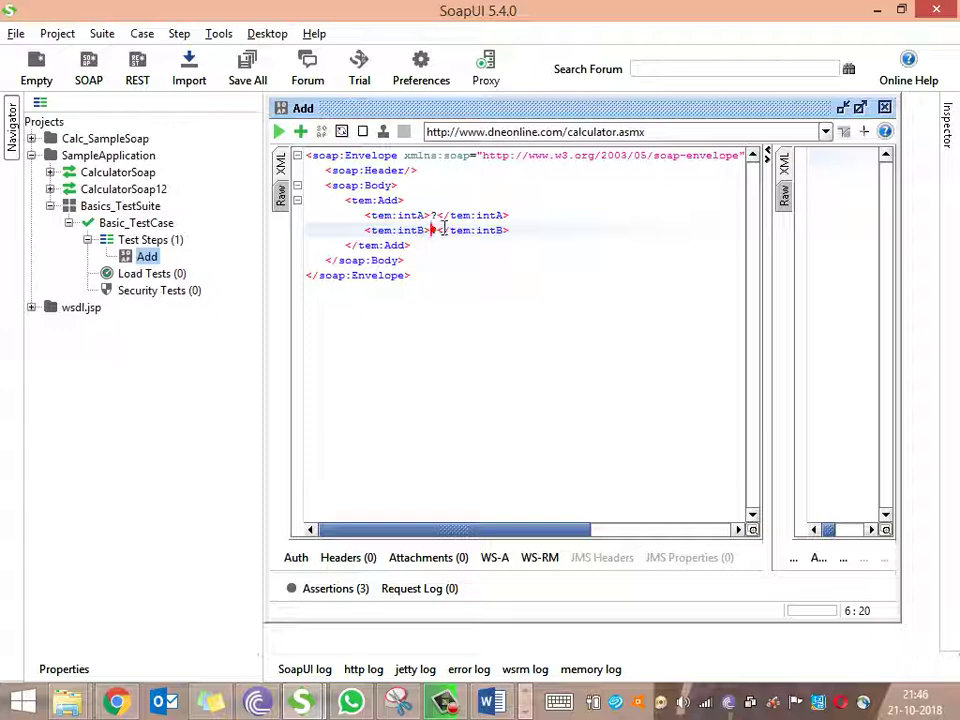
key(Up)
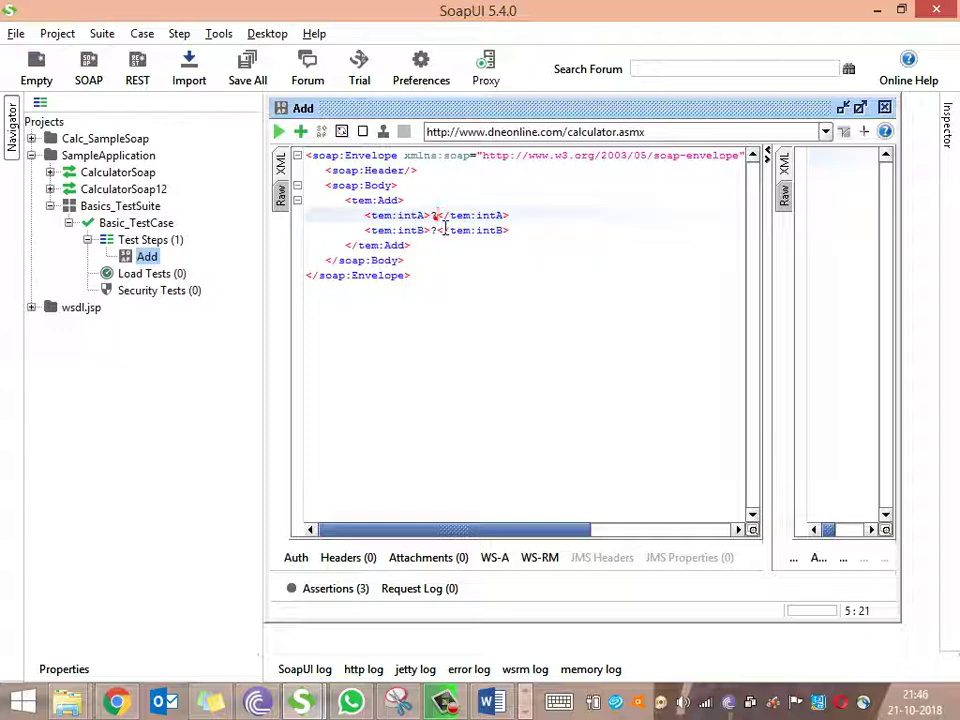
key(BackSpace)
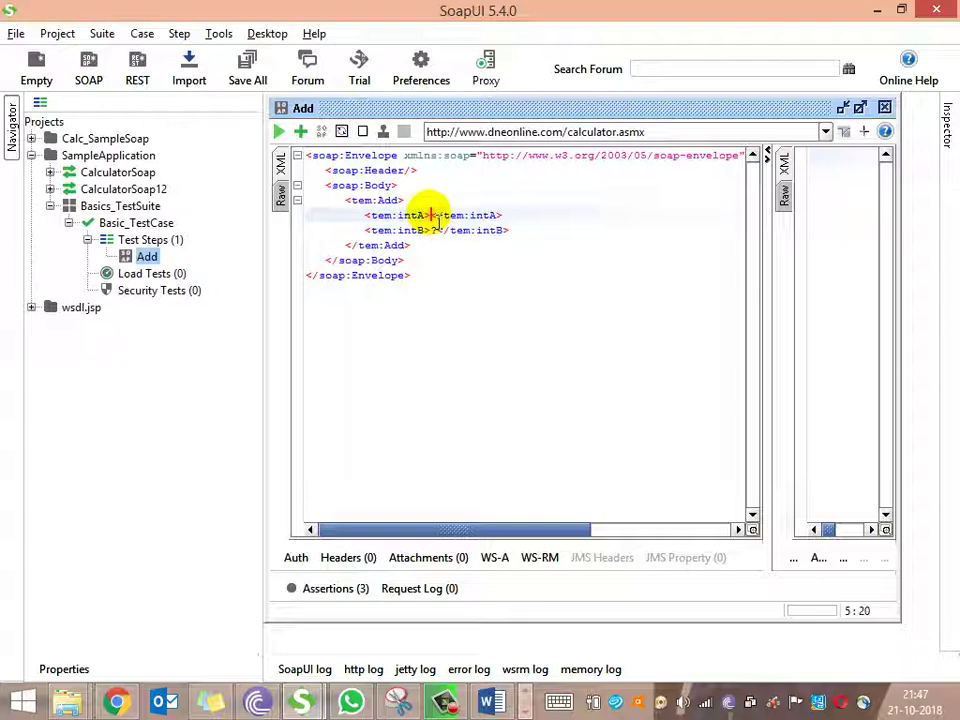
text(10)
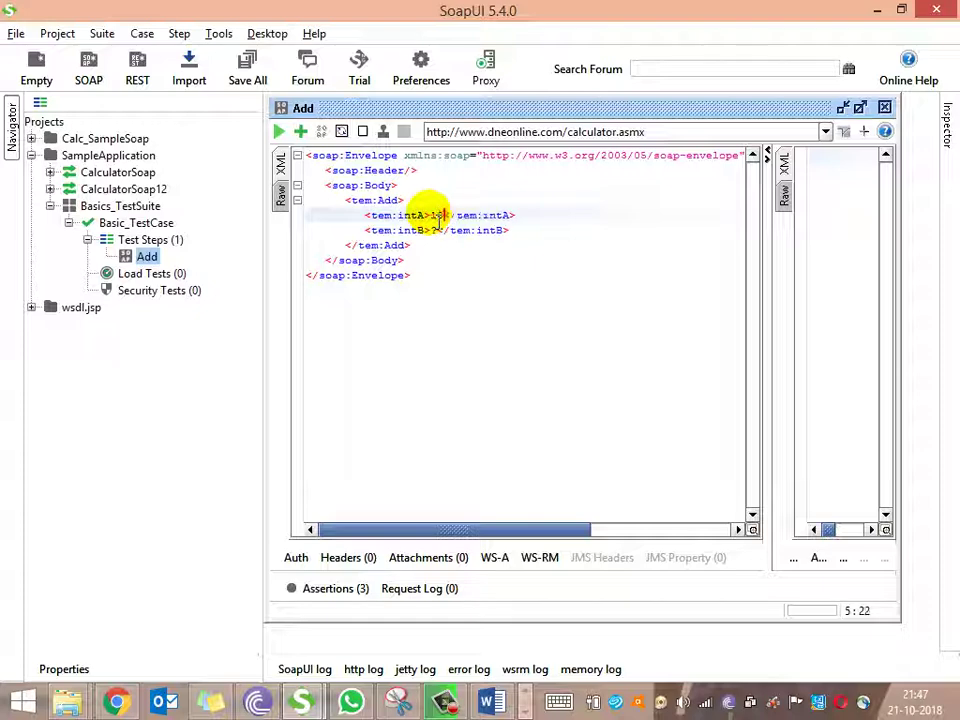
click(436, 229)
key(BackSpace)
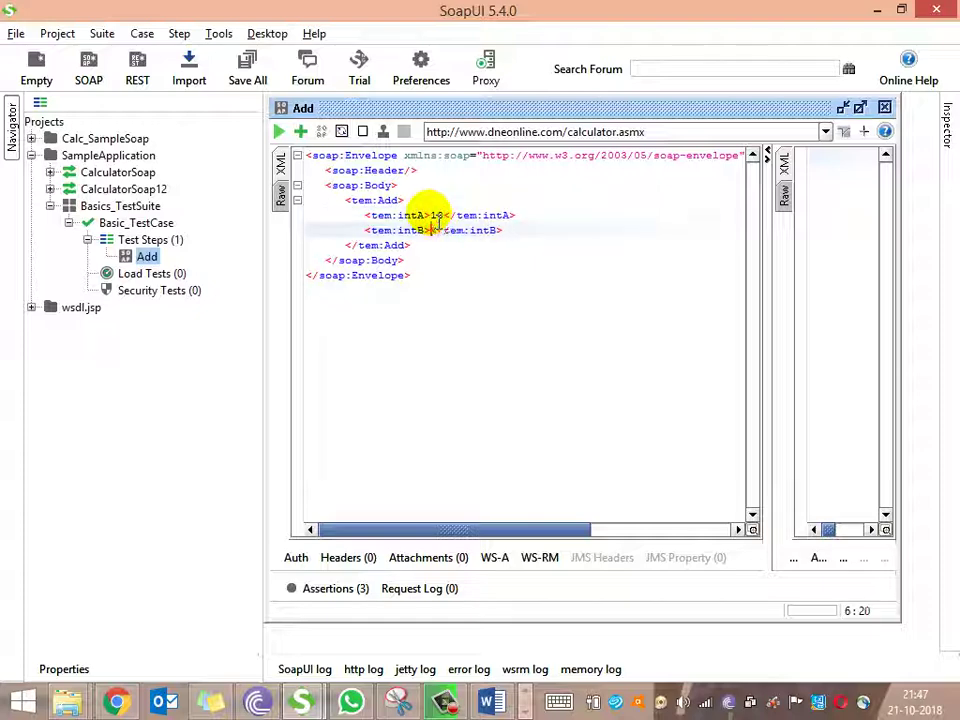
text(20)
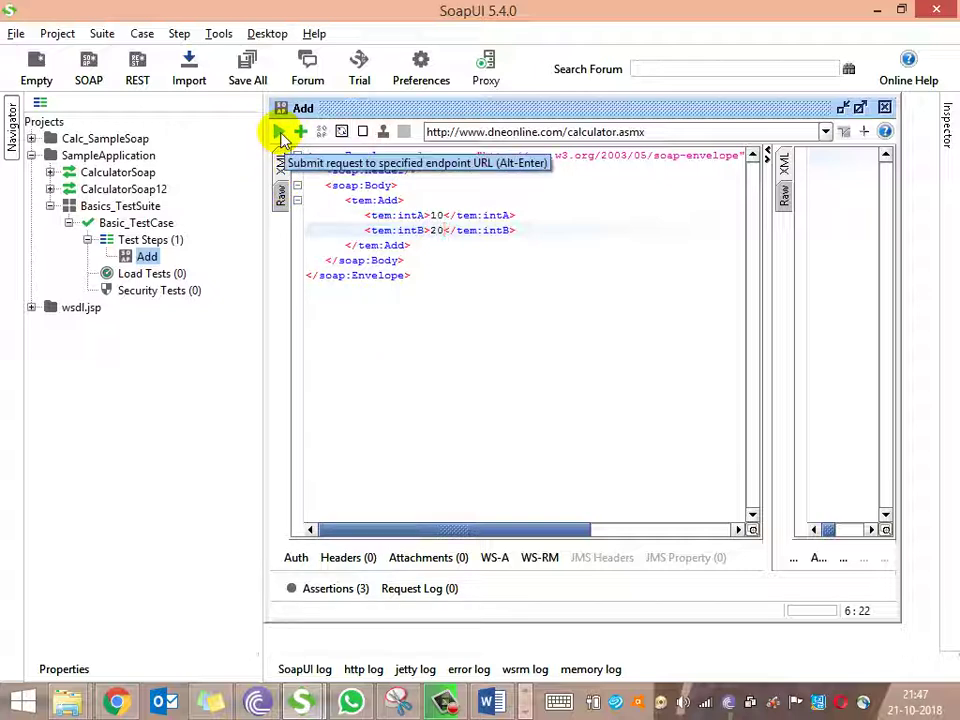
Examine the endpoint URL of the Add request, including its host and service path.
triple_click(493, 131)
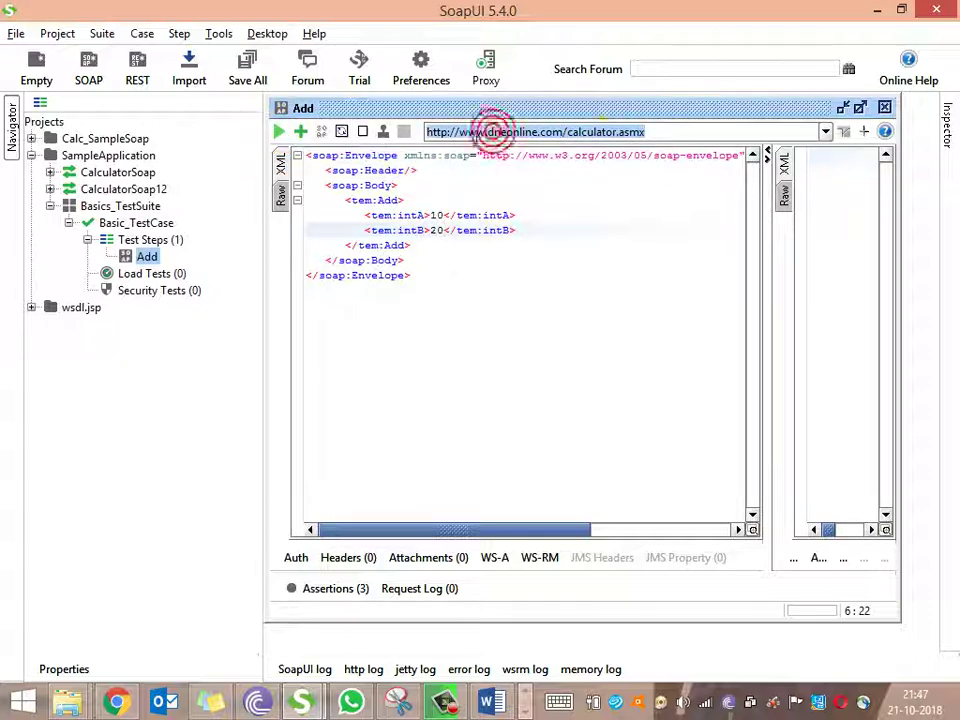
click(566, 132)
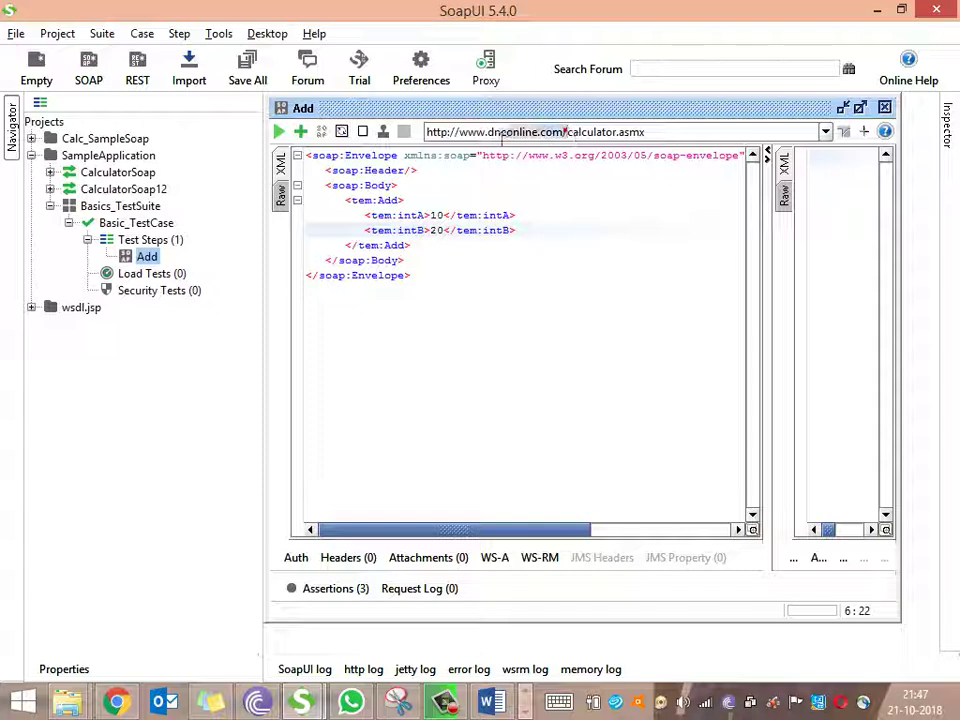
drag(567, 132, 662, 135)
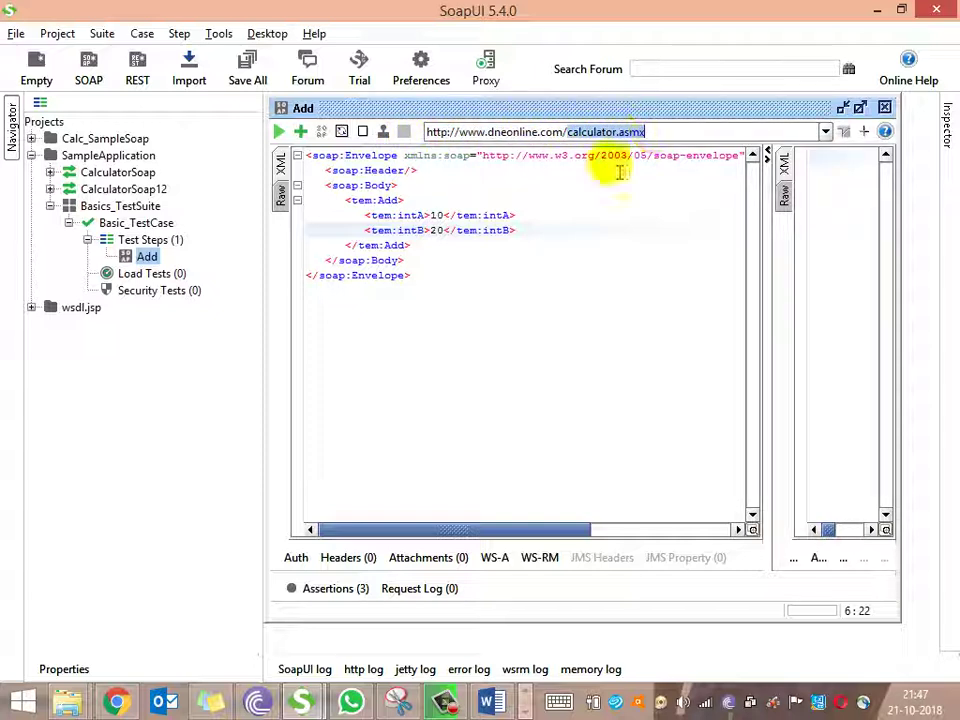
click(577, 220)
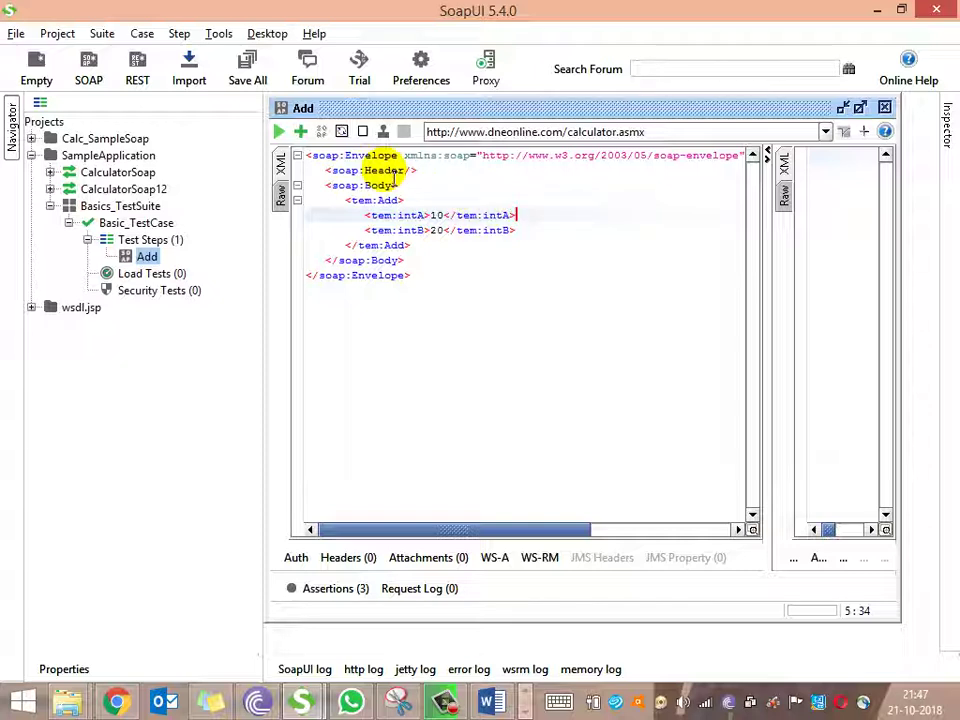